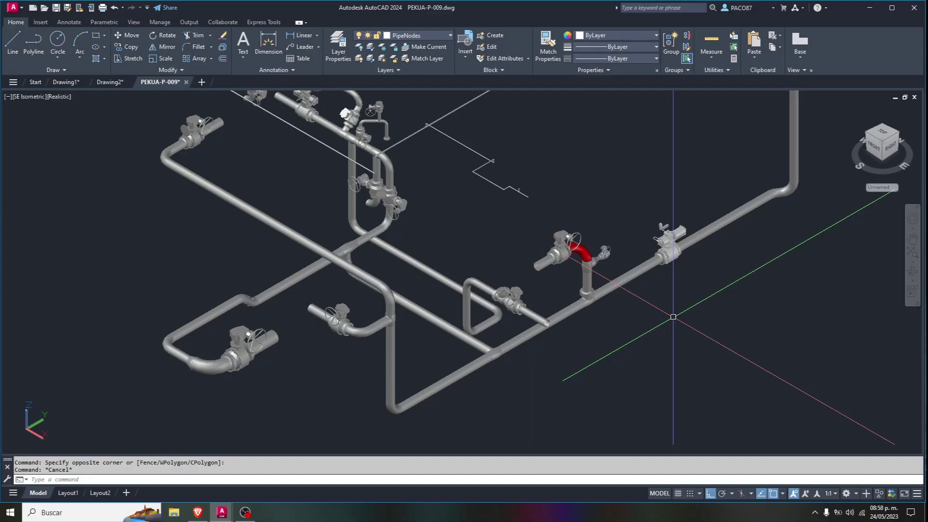
Zoom in and out on Drawing2's wireframe box, then pan the view up and right.
scroll(617, 304, down, 2)
scroll(490, 287, up, 4)
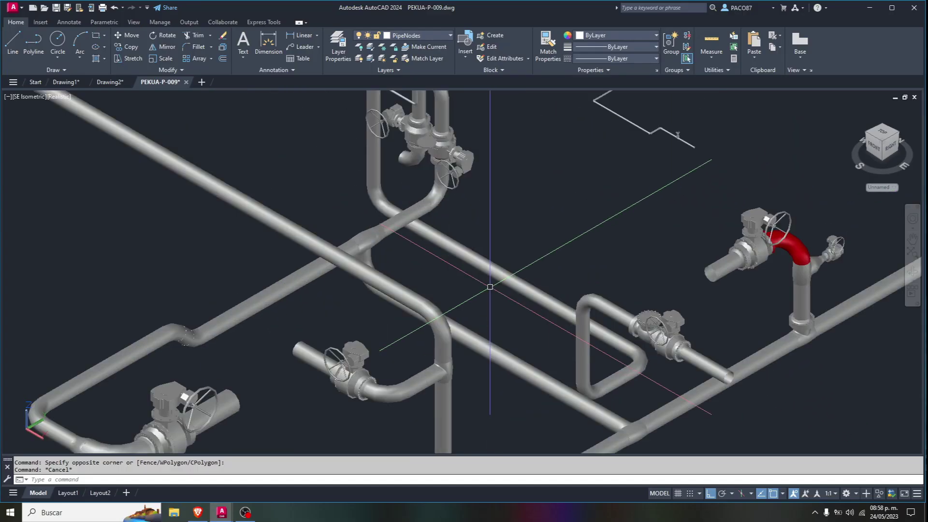
scroll(407, 225, down, 3)
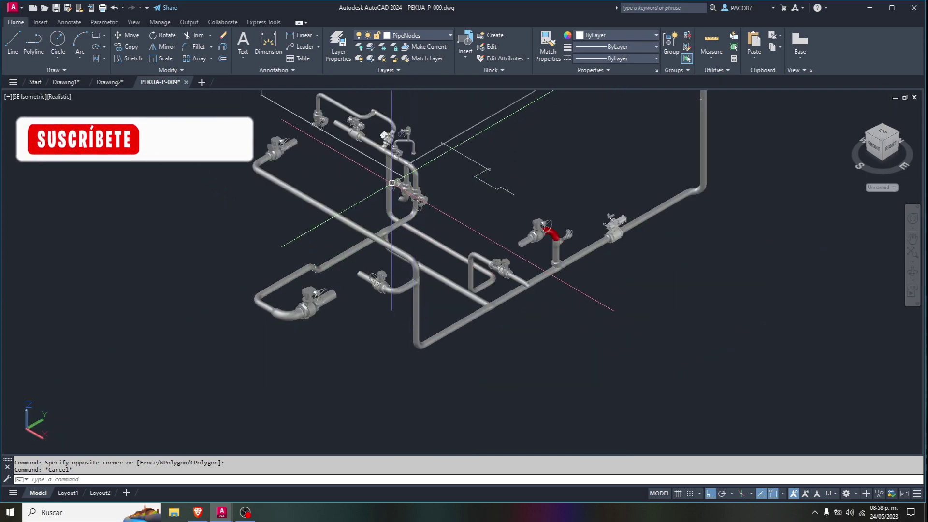
scroll(402, 188, up, 4)
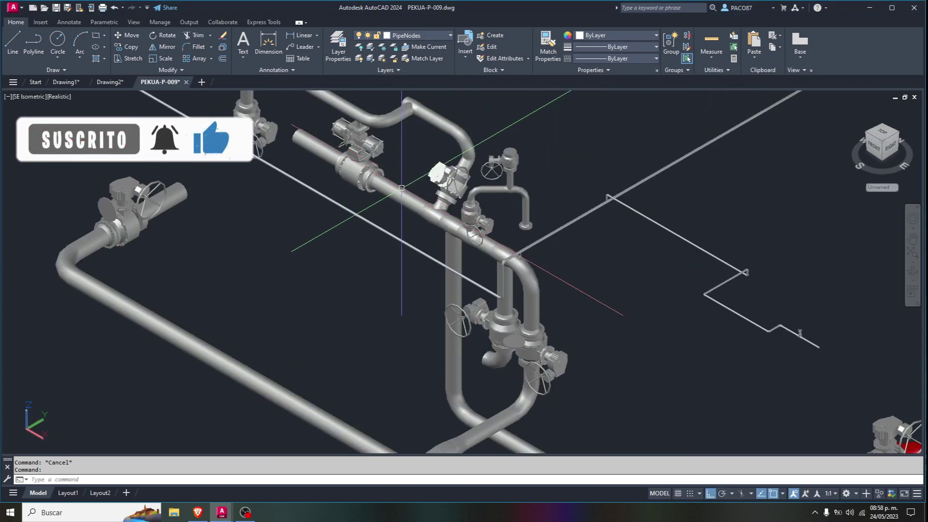
scroll(402, 187, down, 4)
scroll(531, 275, up, 2)
scroll(507, 259, up, 3)
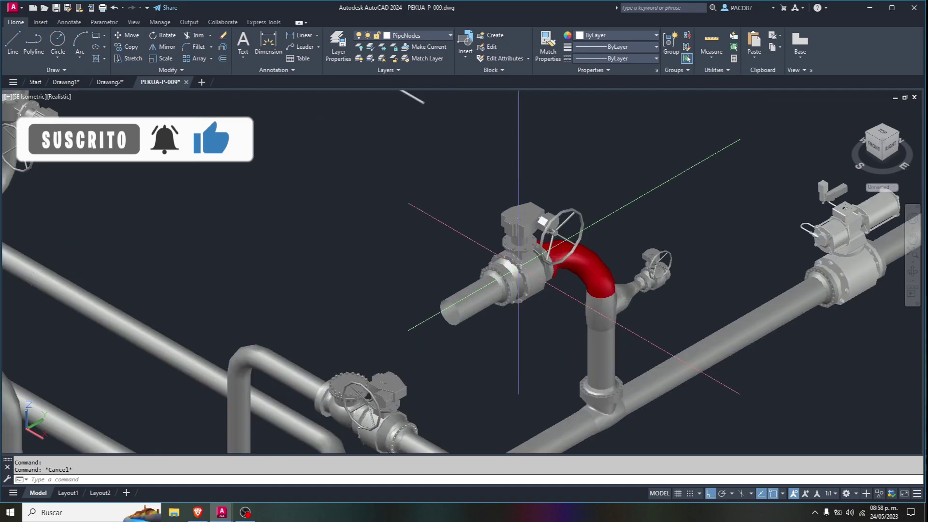
scroll(489, 208, up, 3)
scroll(452, 251, up, 2)
scroll(443, 254, down, 4)
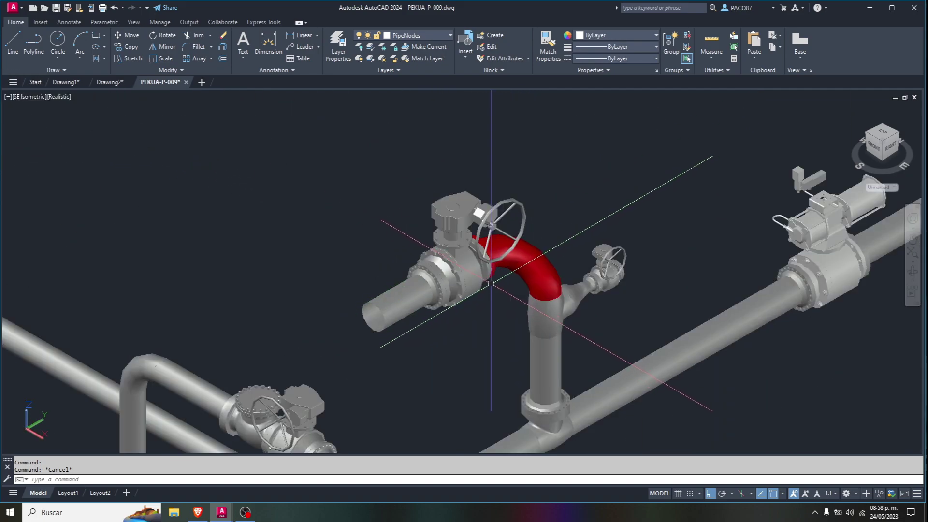
scroll(489, 227, down, 4)
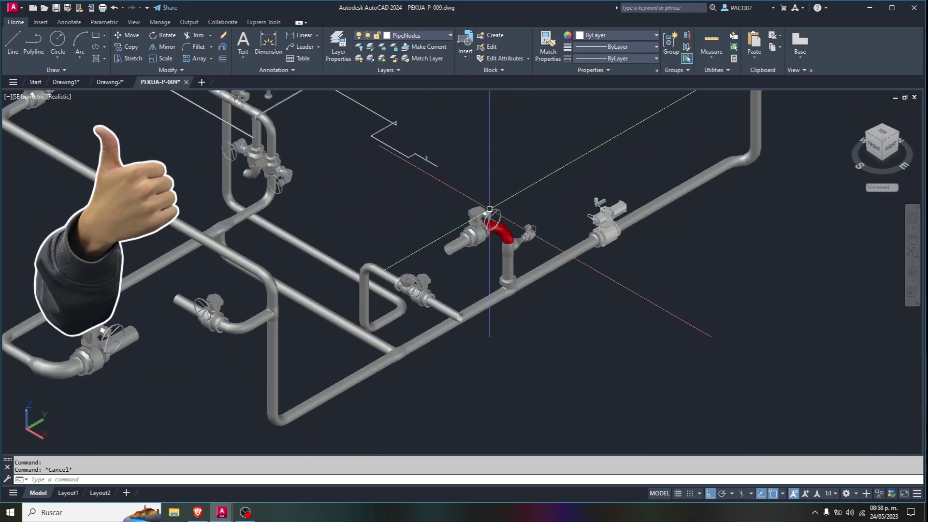
scroll(479, 220, up, 2)
scroll(445, 223, up, 3)
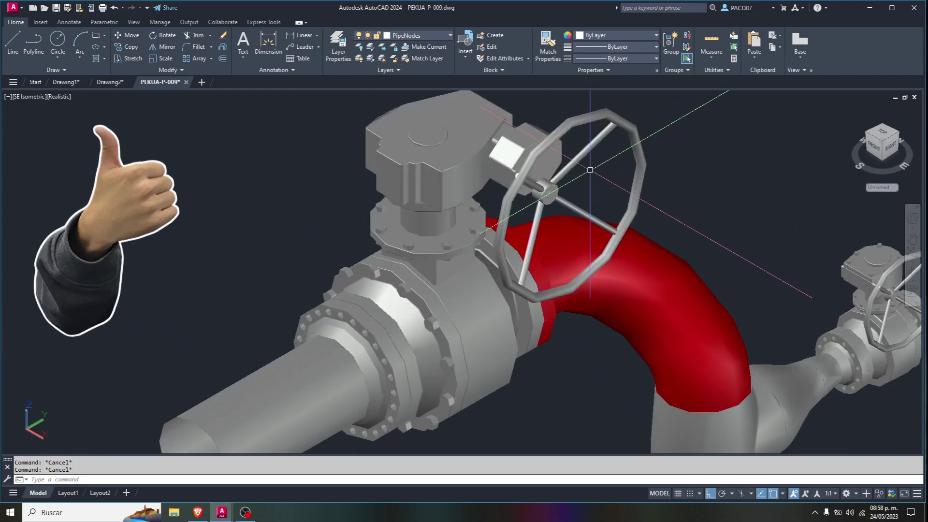
scroll(410, 228, down, 2)
scroll(410, 227, down, 3)
scroll(556, 227, up, 2)
scroll(578, 231, up, 3)
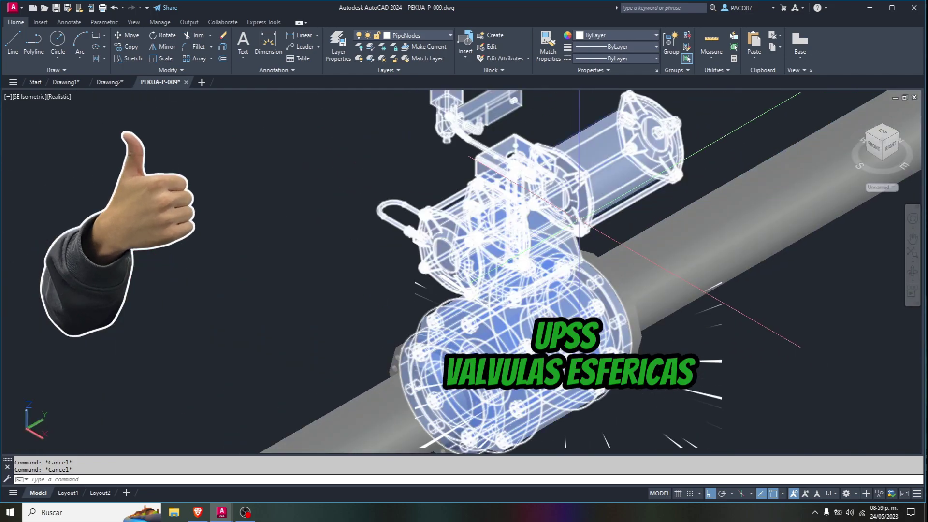
scroll(579, 231, up, 1)
scroll(578, 231, down, 5)
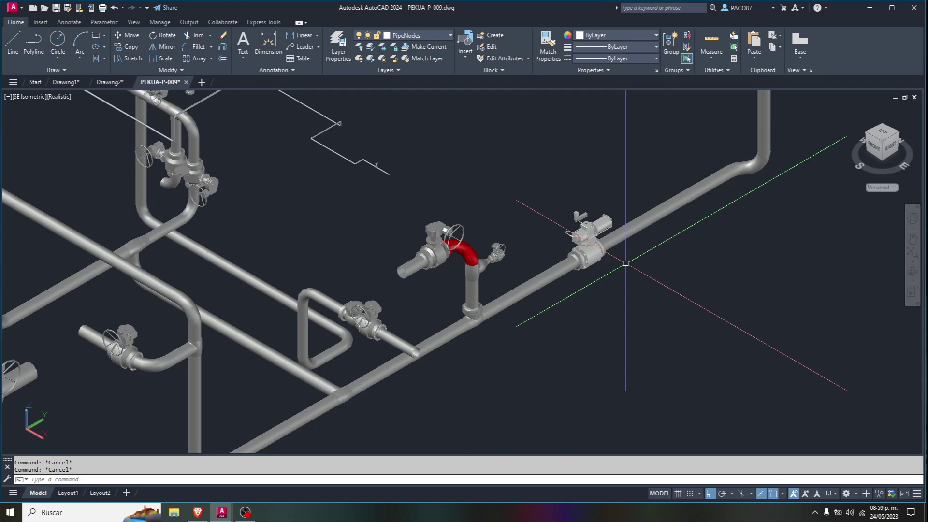
scroll(625, 263, down, 3)
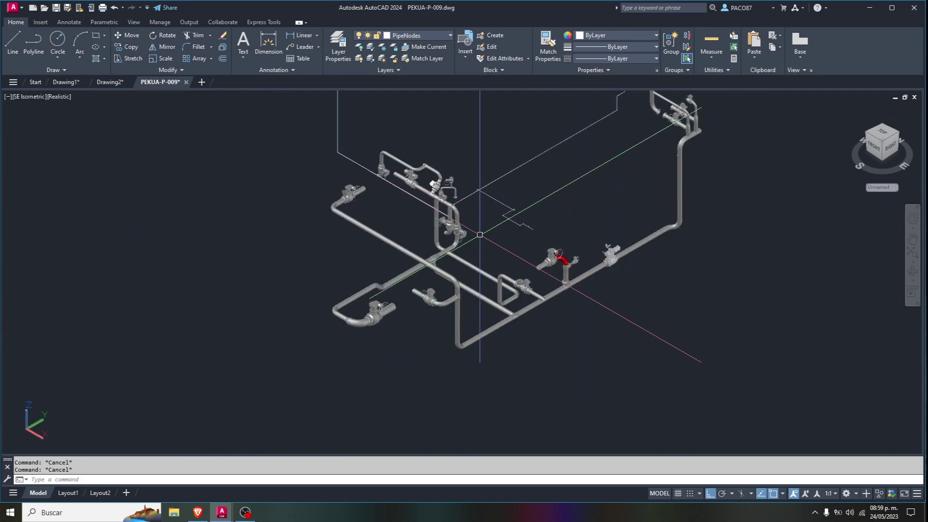
scroll(498, 242, up, 3)
scroll(410, 270, up, 2)
scroll(337, 297, up, 2)
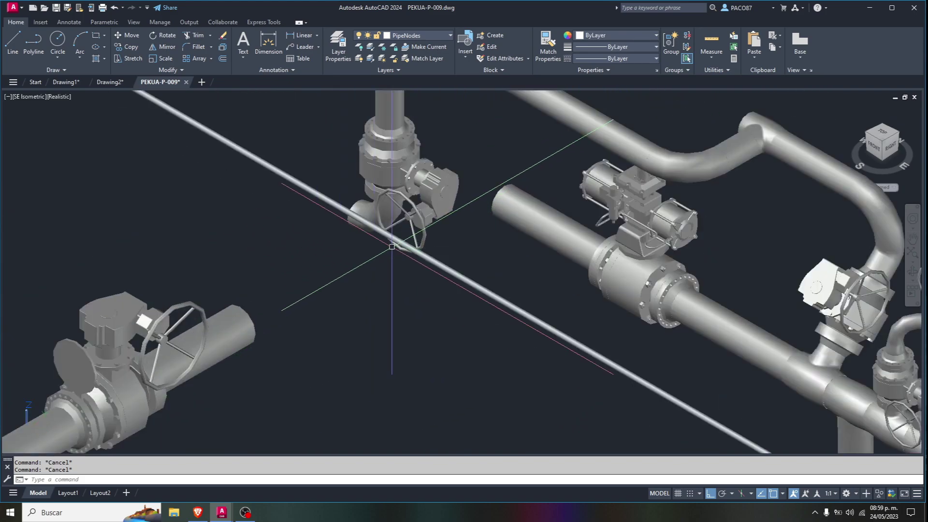
scroll(392, 246, down, 5)
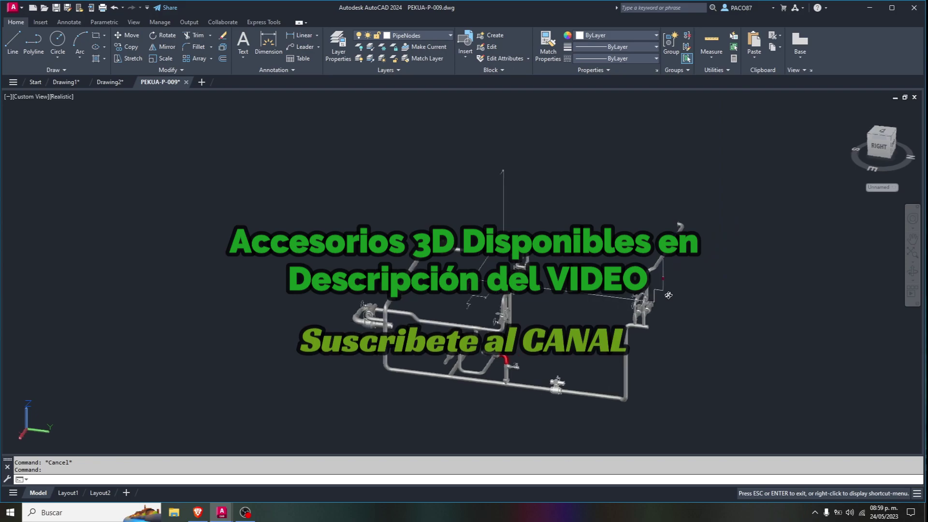
scroll(591, 315, up, 5)
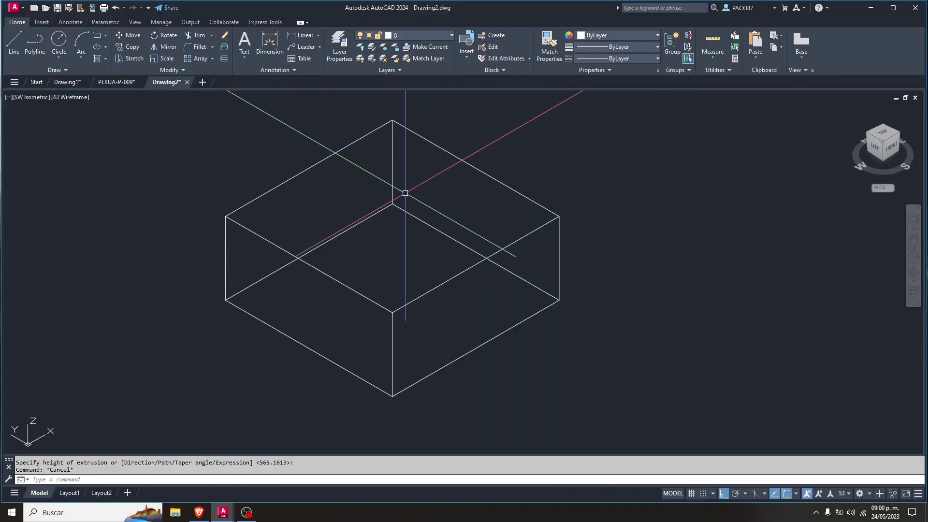
middle_drag(405, 193, 433, 204)
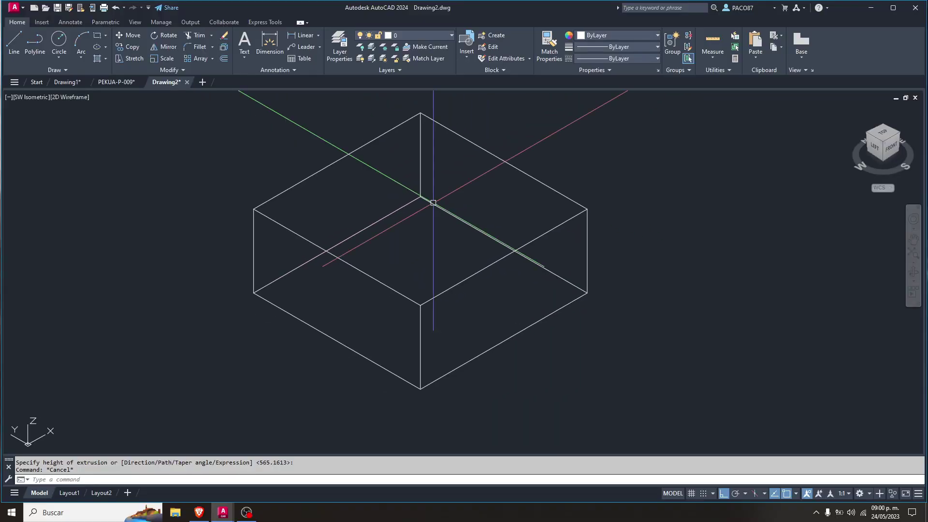
middle_drag(470, 237, 455, 237)
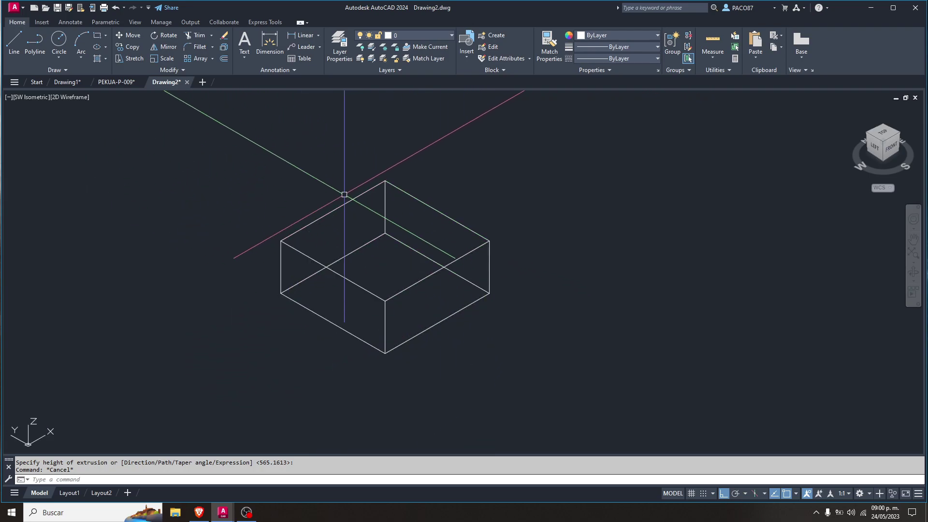
scroll(363, 267, up, 2)
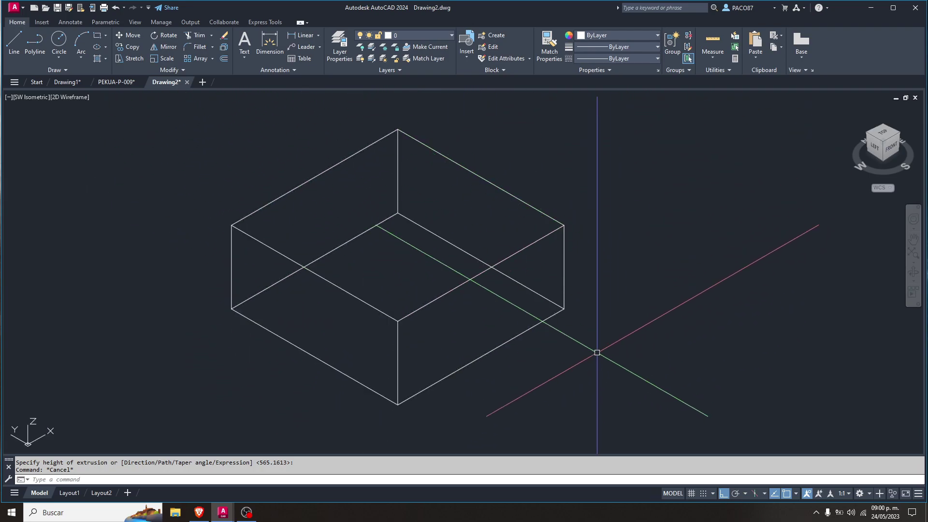
scroll(369, 271, down, 2)
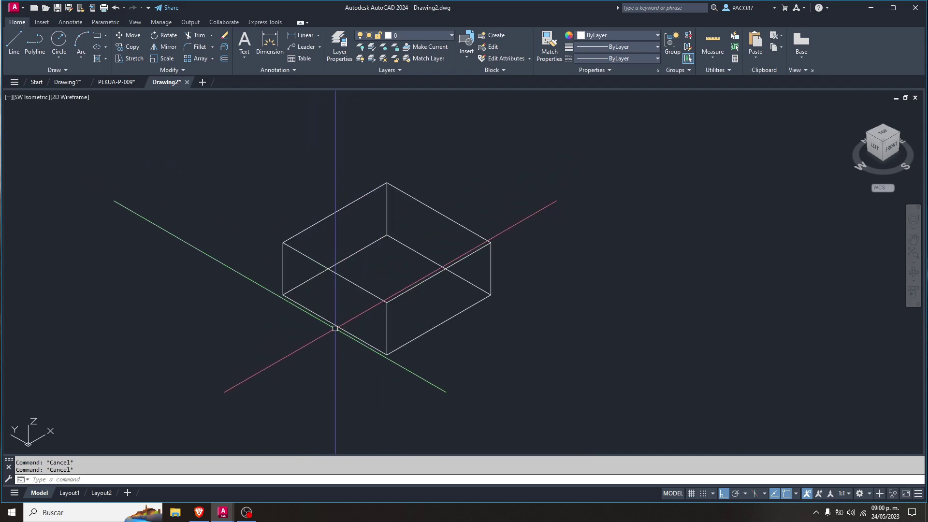
scroll(317, 313, up, 2)
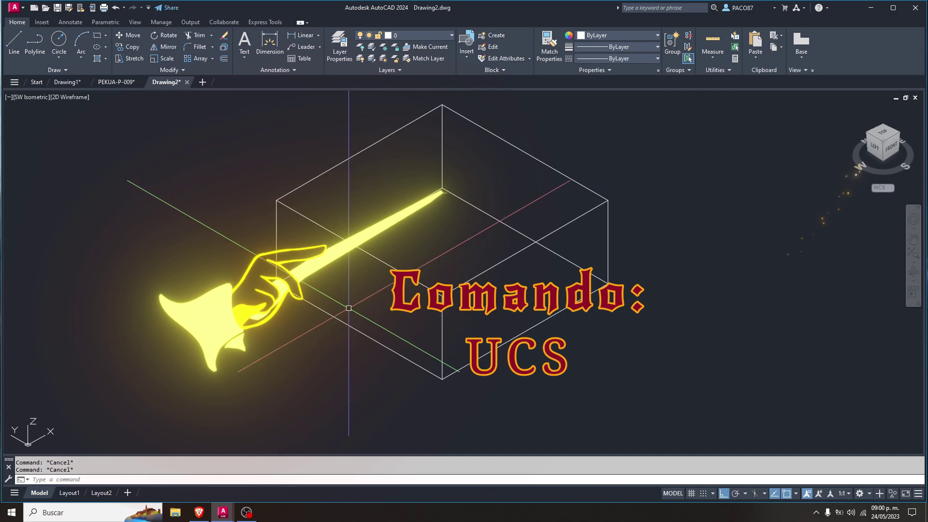
Set the UCS origin at the box's left base corner, with X toward the front bottom corner.
text(ucs)
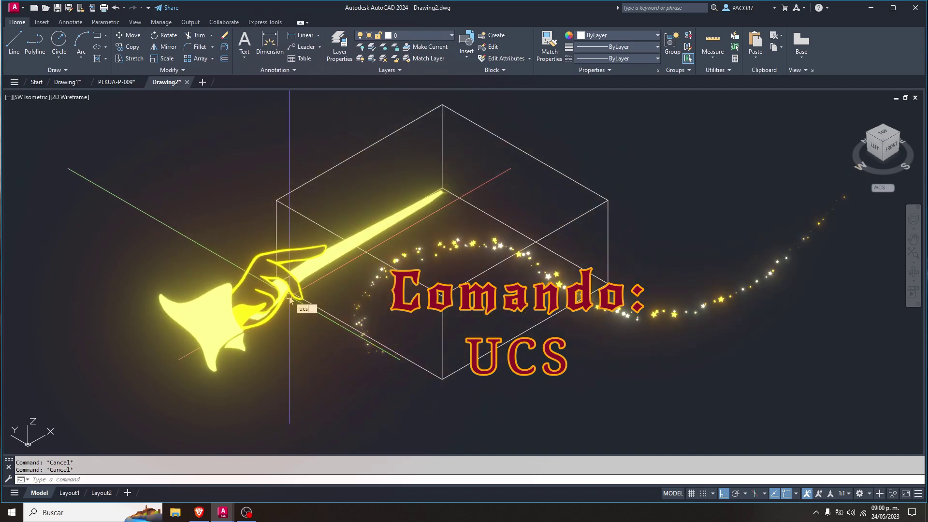
key(Return)
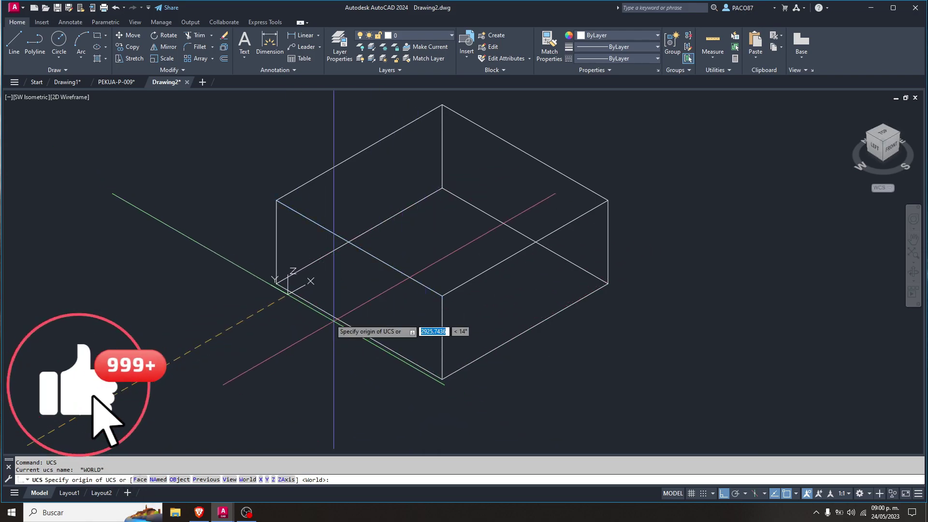
key(Escape)
key(Escape)
key(Escape)
text(Uc)
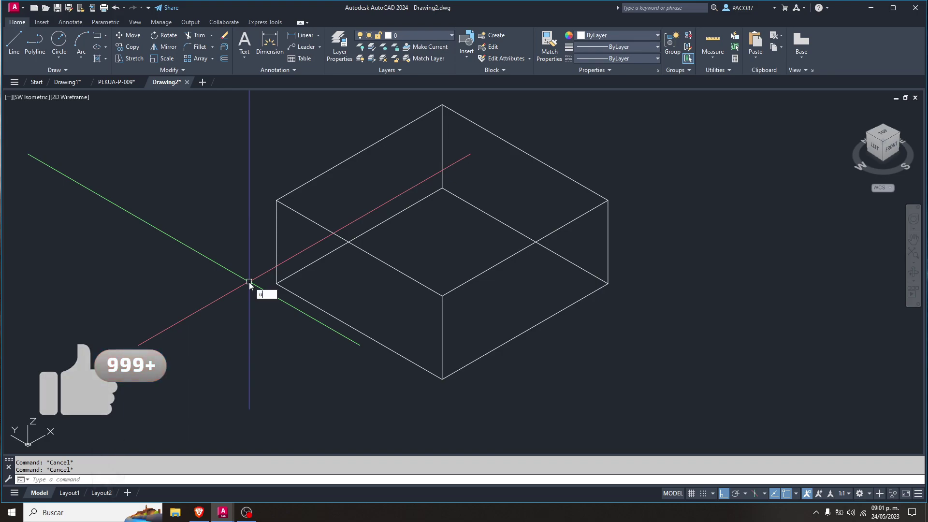
key(Return)
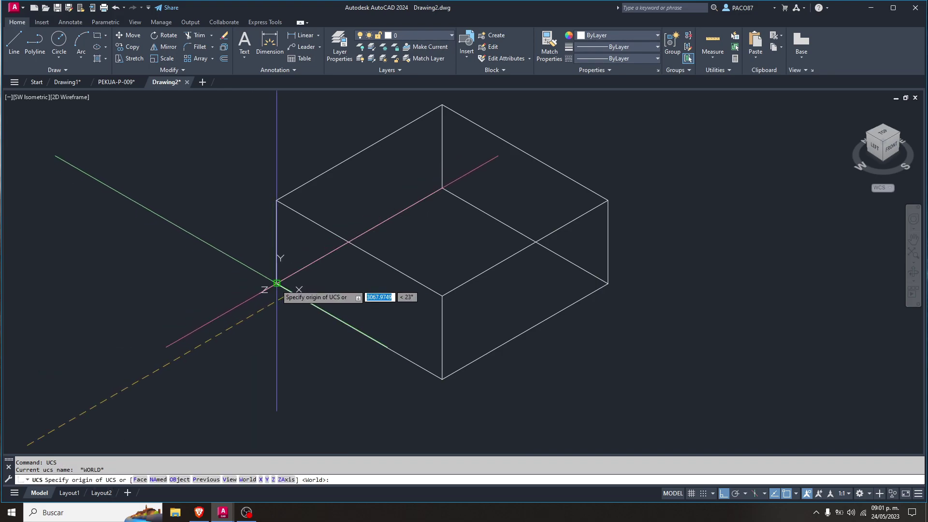
click(276, 282)
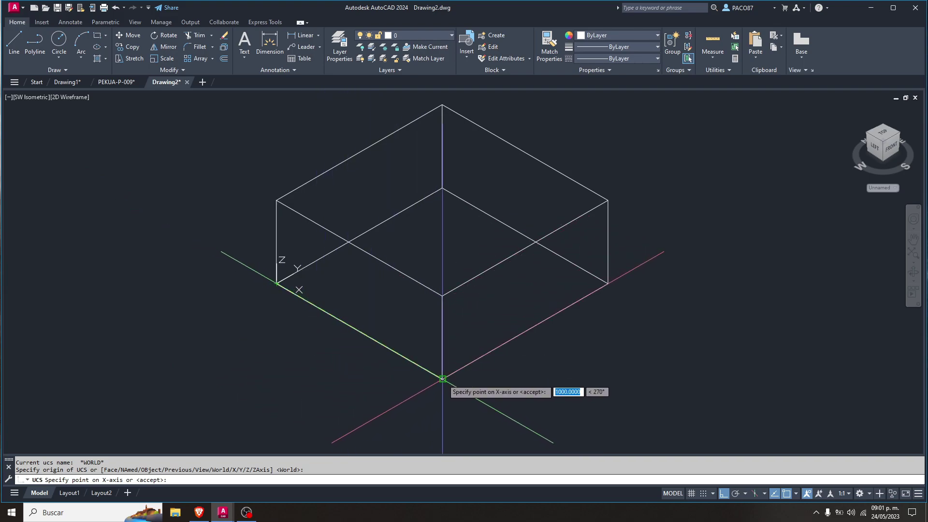
click(443, 378)
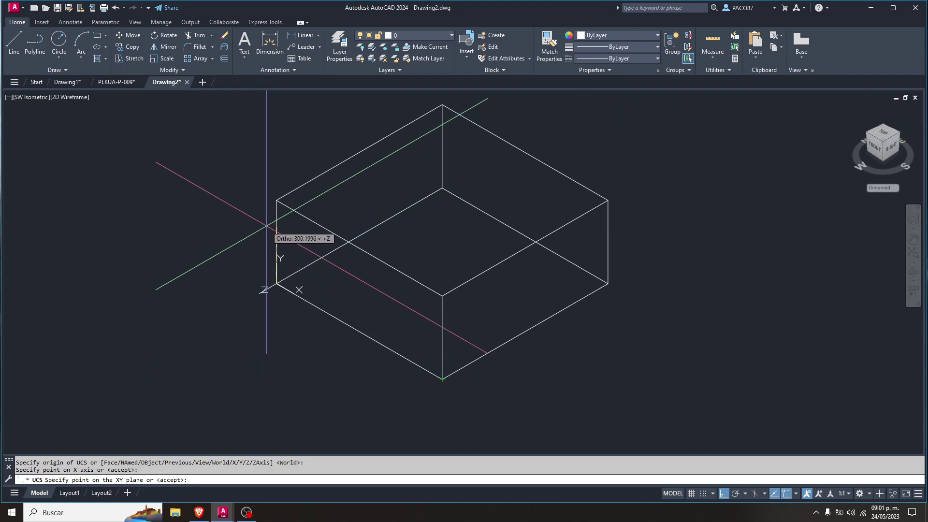
scroll(280, 213, up, 2)
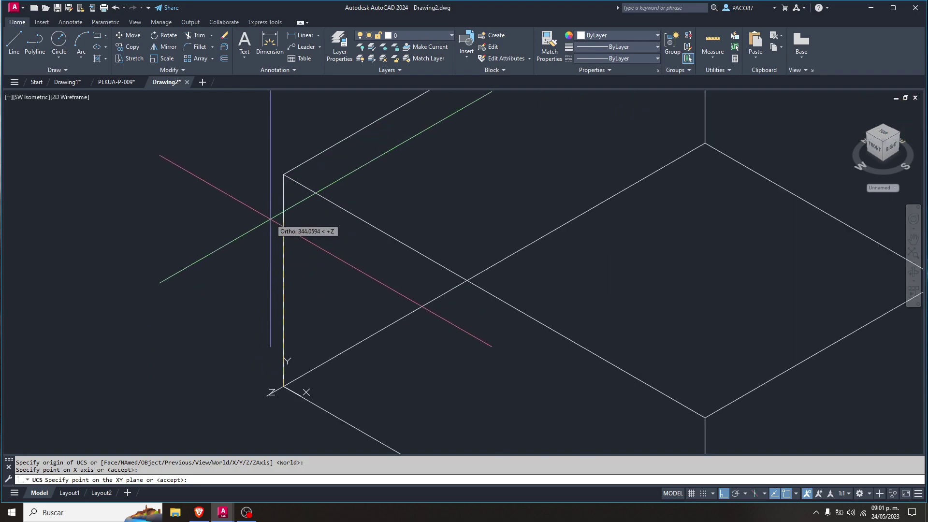
click(274, 227)
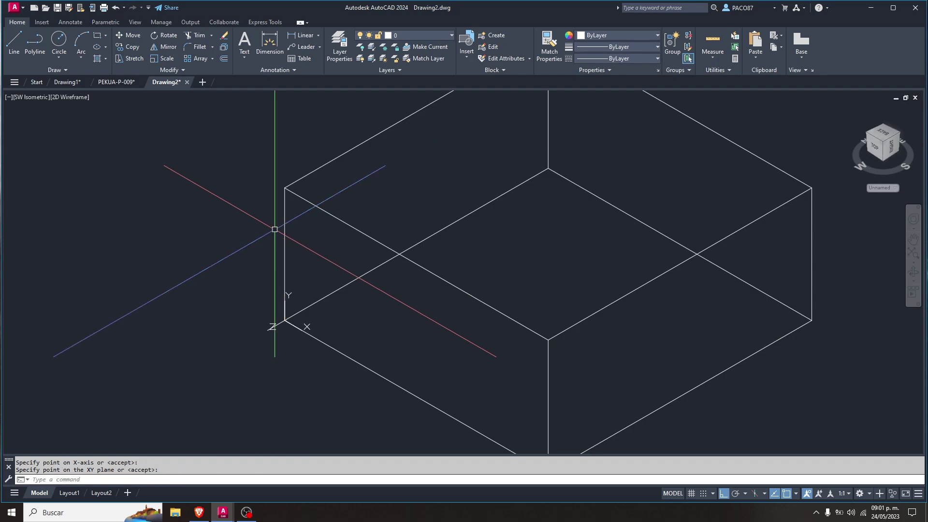
scroll(292, 223, down, 2)
key(Escape)
scroll(289, 225, up, 2)
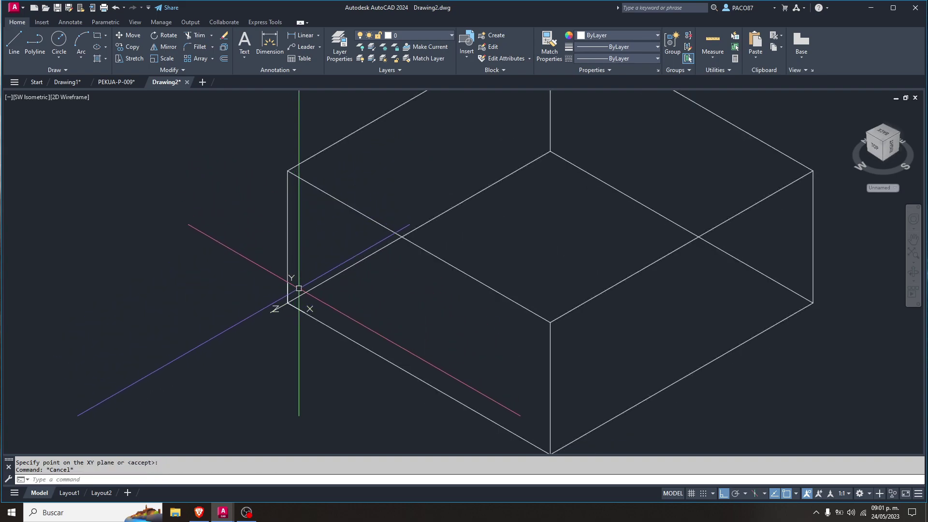
scroll(324, 325, down, 2)
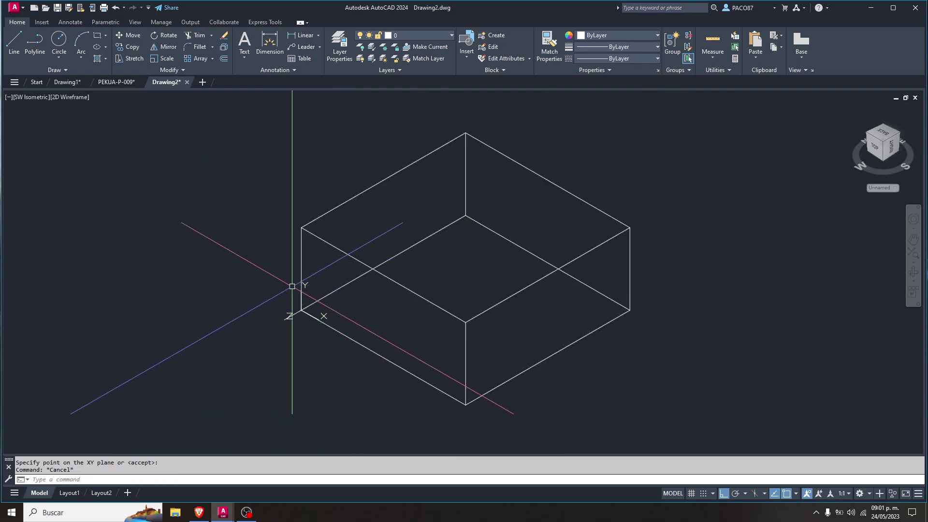
Finish the 1000 linear dimension on the left front base edge, placed just below it.
middle_drag(323, 356, 307, 299)
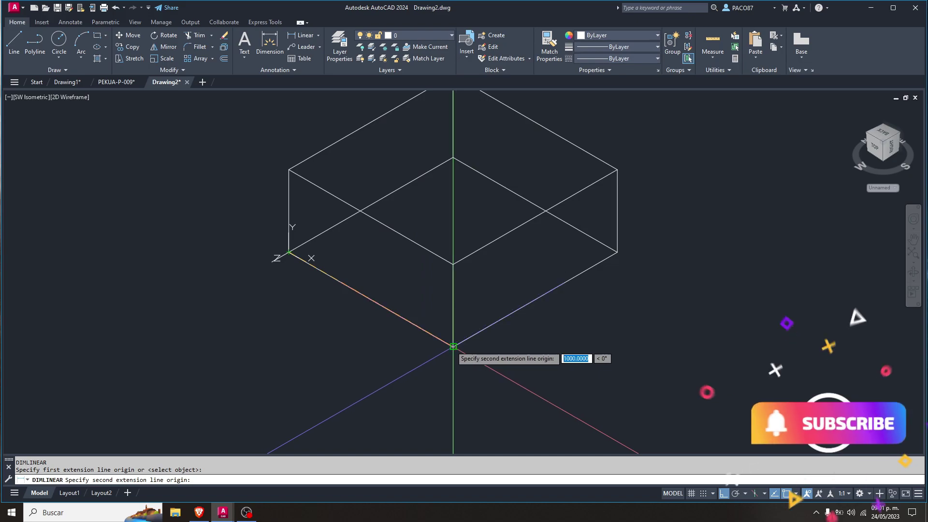
click(453, 346)
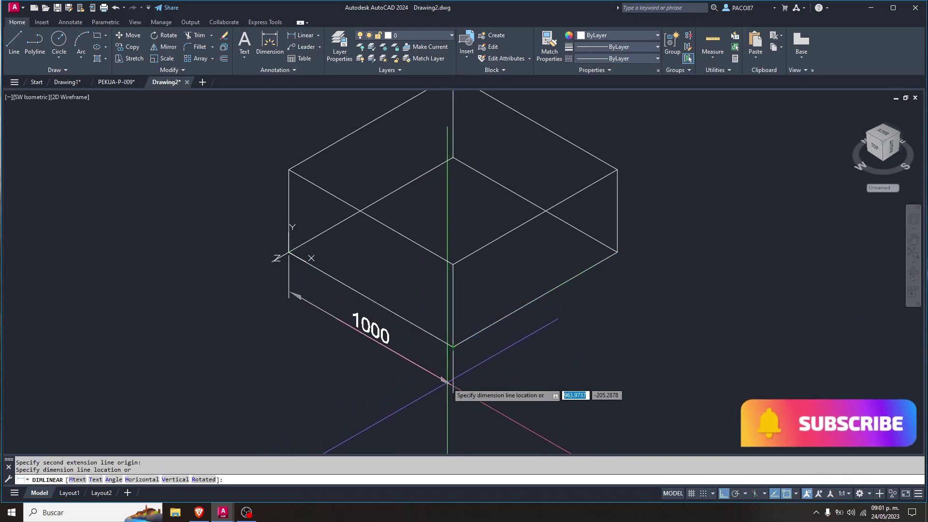
click(439, 383)
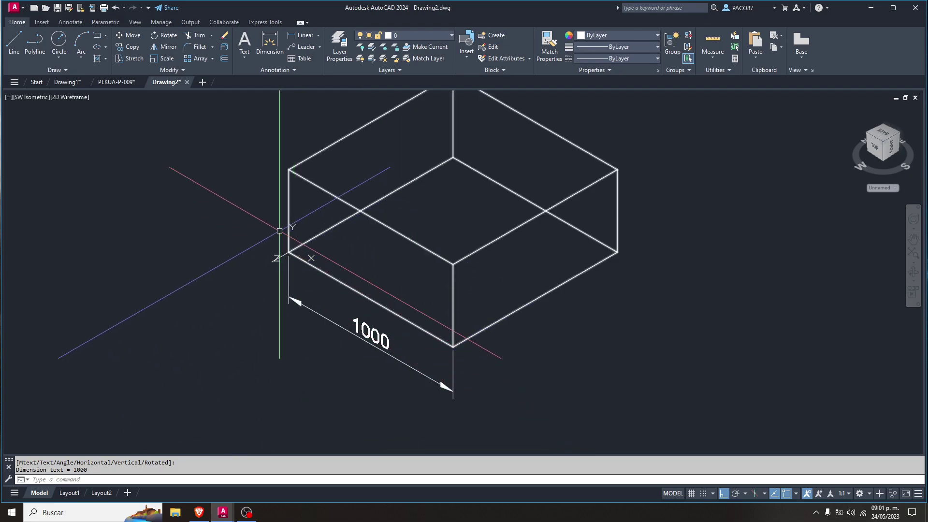
middle_drag(273, 349, 284, 275)
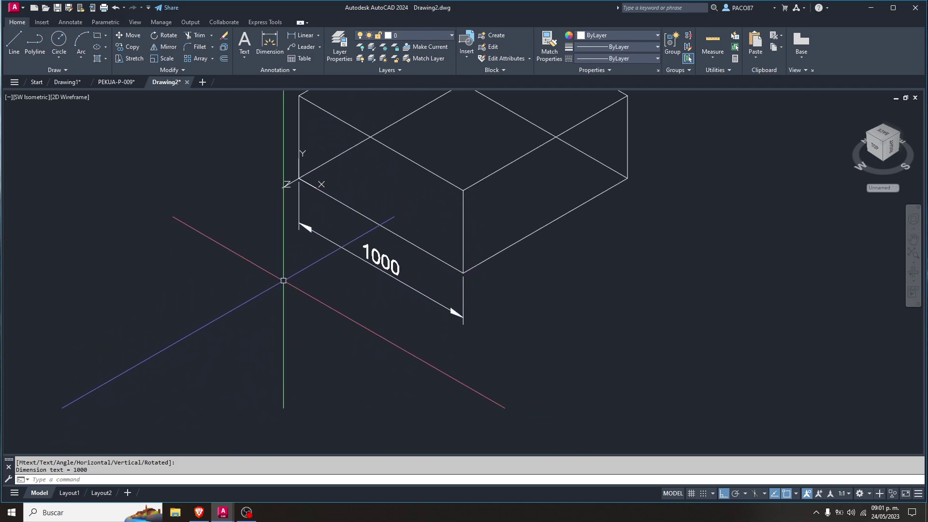
text(L)
key(Return)
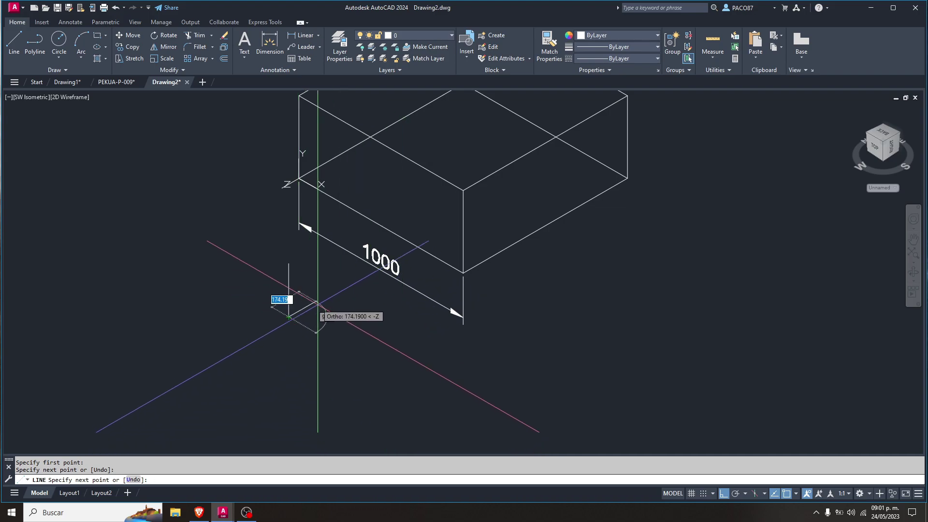
Cancel the pending line and select the stray vertical line below the 1000 dimension.
key(Escape)
key(Escape)
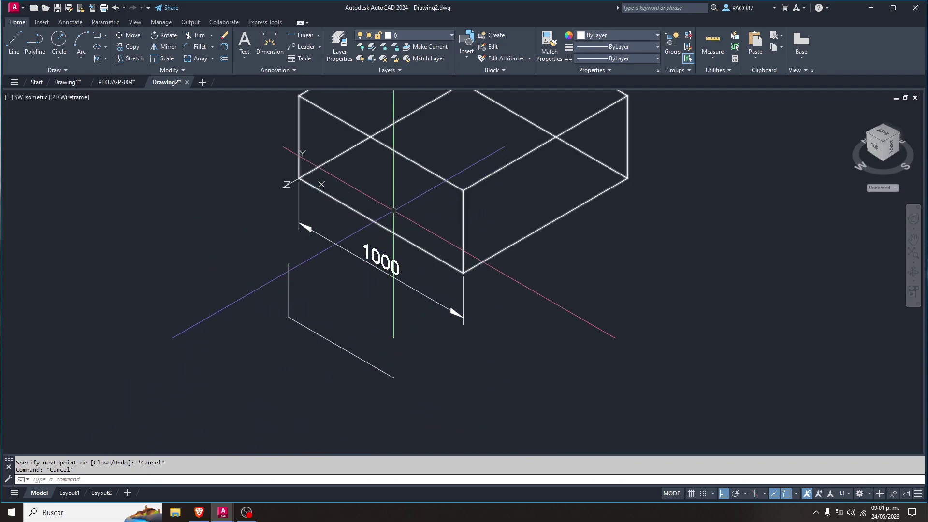
click(318, 143)
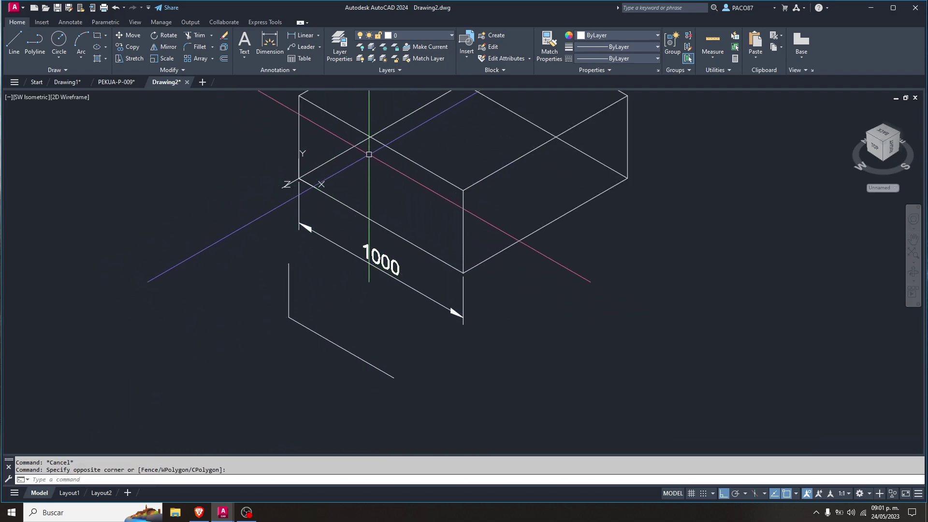
key(Escape)
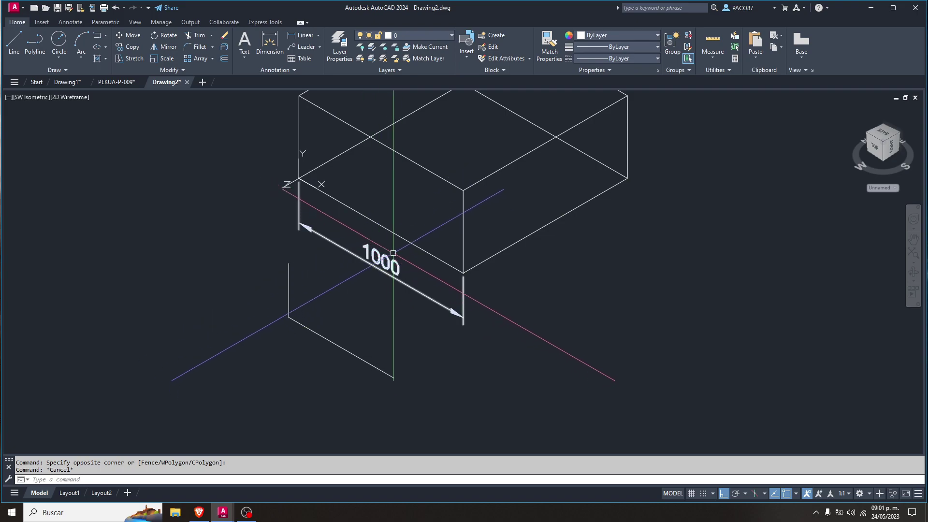
click(280, 259)
click(401, 382)
key(Delete)
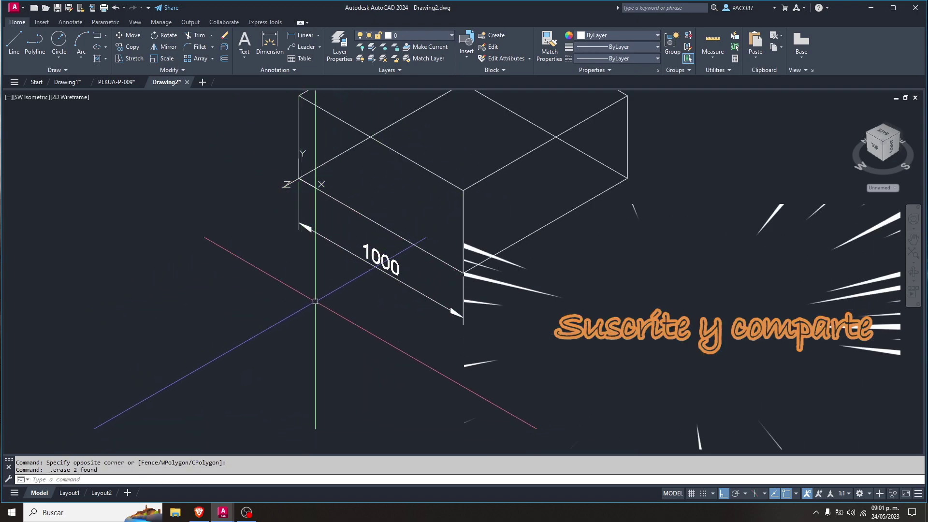
middle_drag(390, 214, 307, 271)
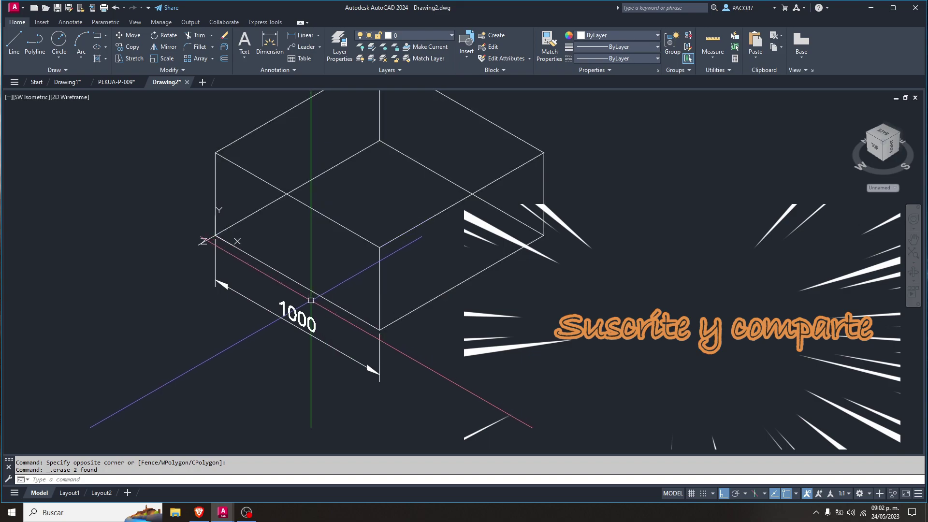
scroll(335, 292, down, 2)
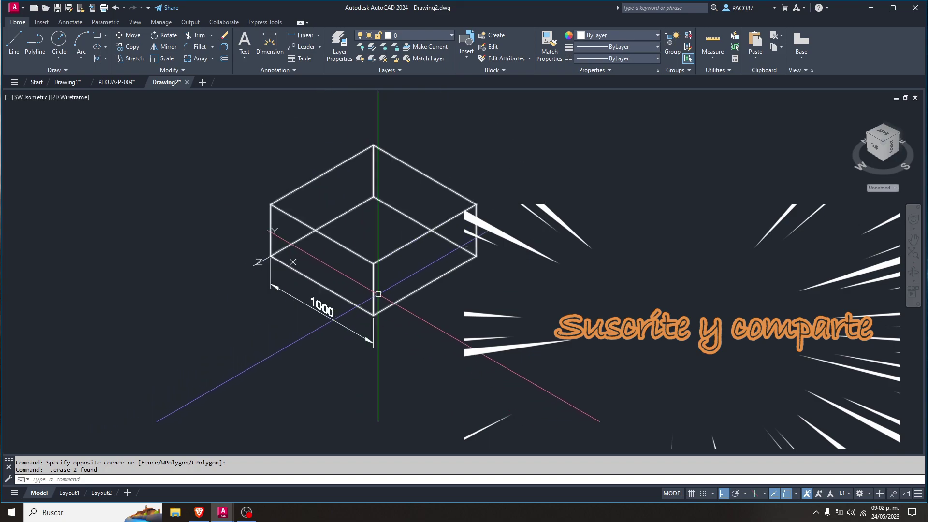
scroll(402, 315, up, 2)
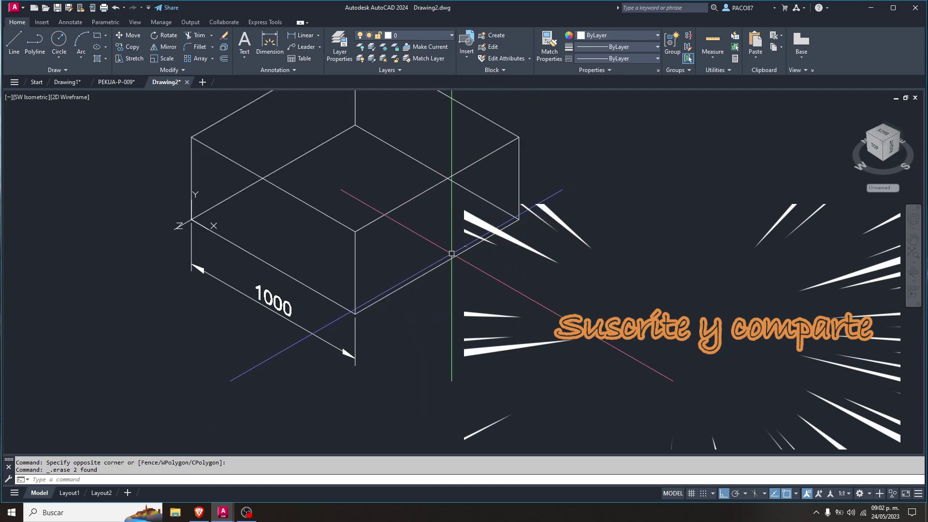
middle_drag(496, 259, 518, 299)
text(ucs)
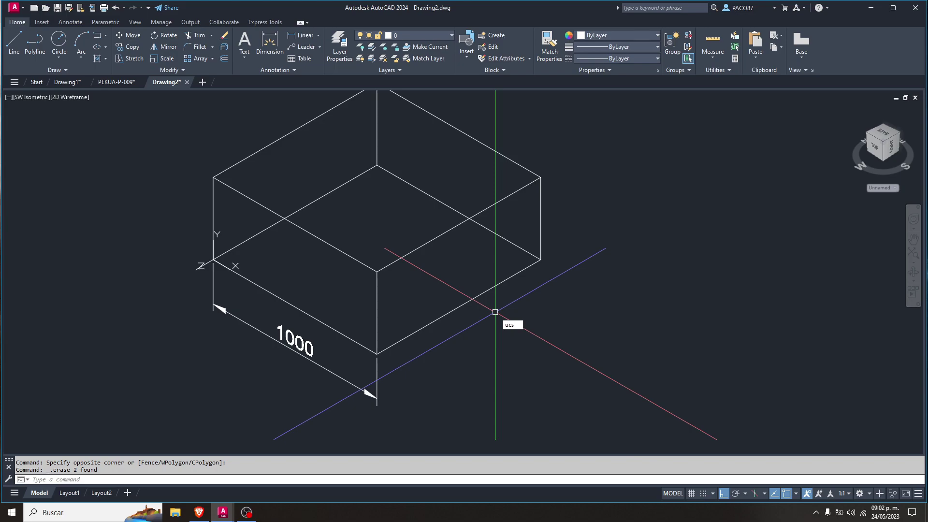
Move the UCS origin to the box's front base corner, with X along the right base edge.
key(Return)
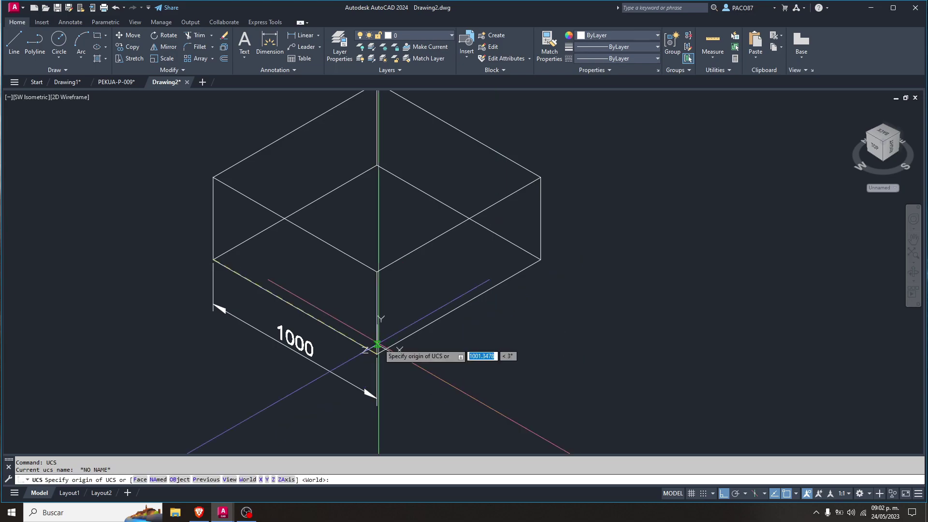
click(377, 354)
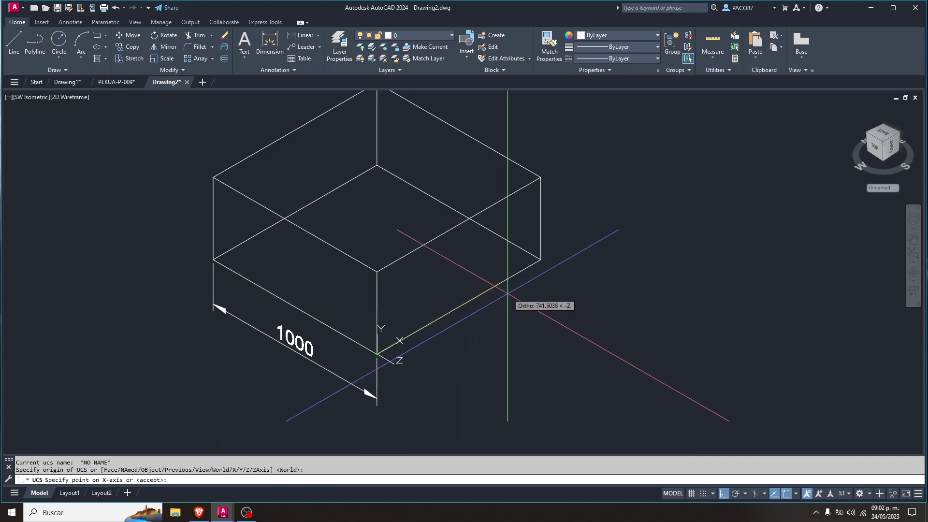
click(541, 259)
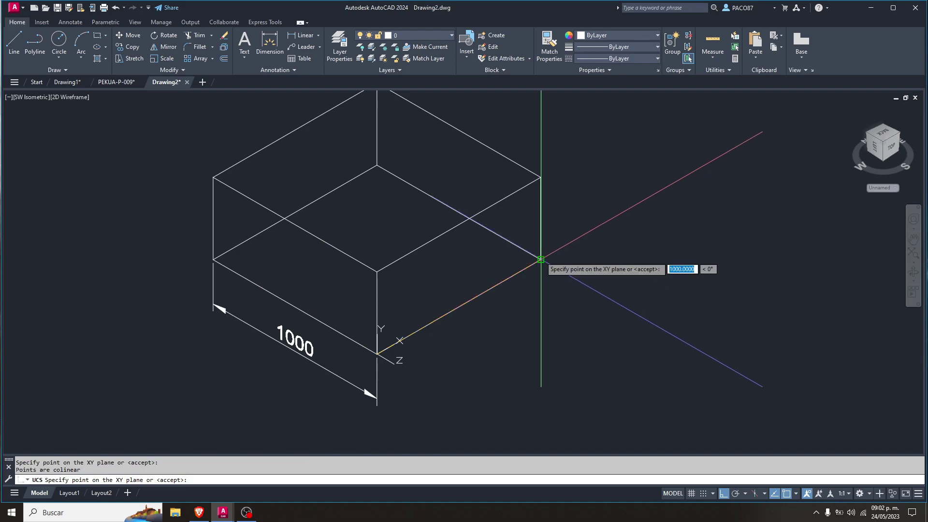
key(Return)
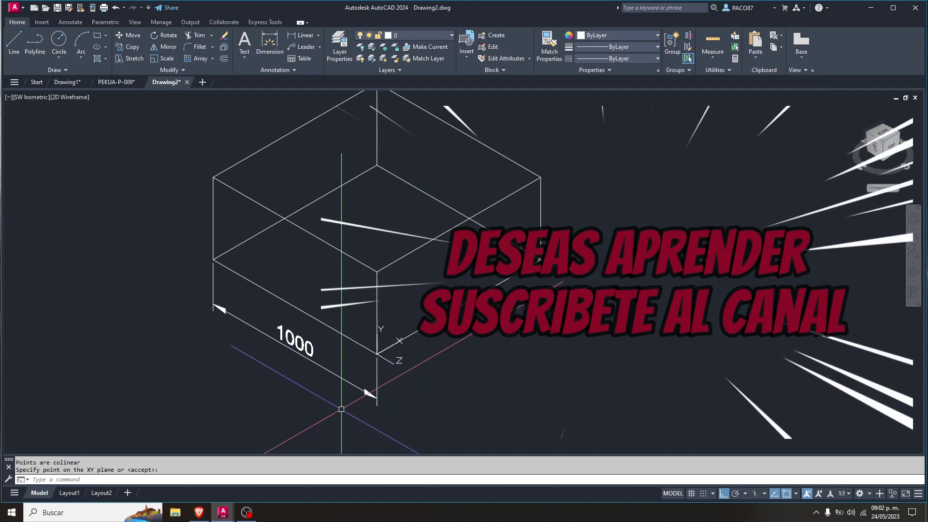
Draw a short line segment right of the box, then start and cancel TRIM.
text(l)
key(Return)
click(456, 348)
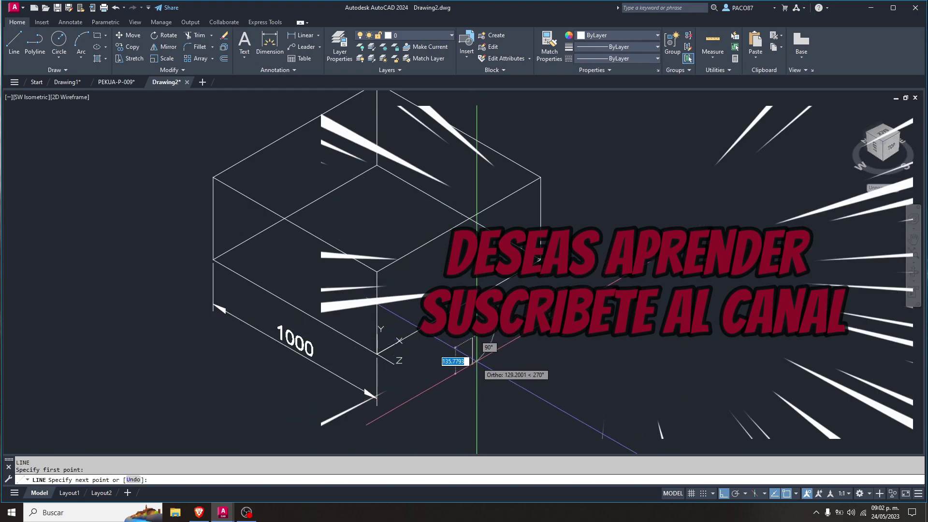
click(482, 392)
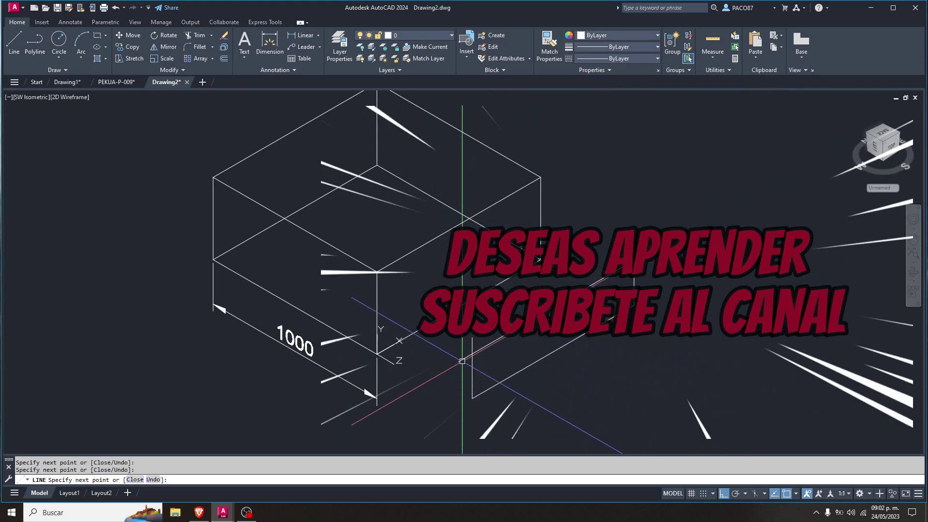
key(Escape)
key(Escape)
text(tr)
key(Return)
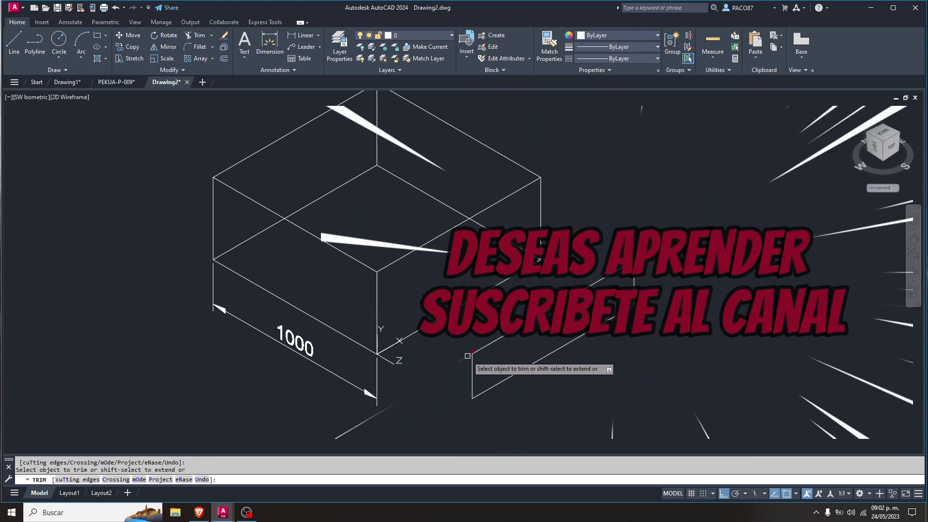
key(Escape)
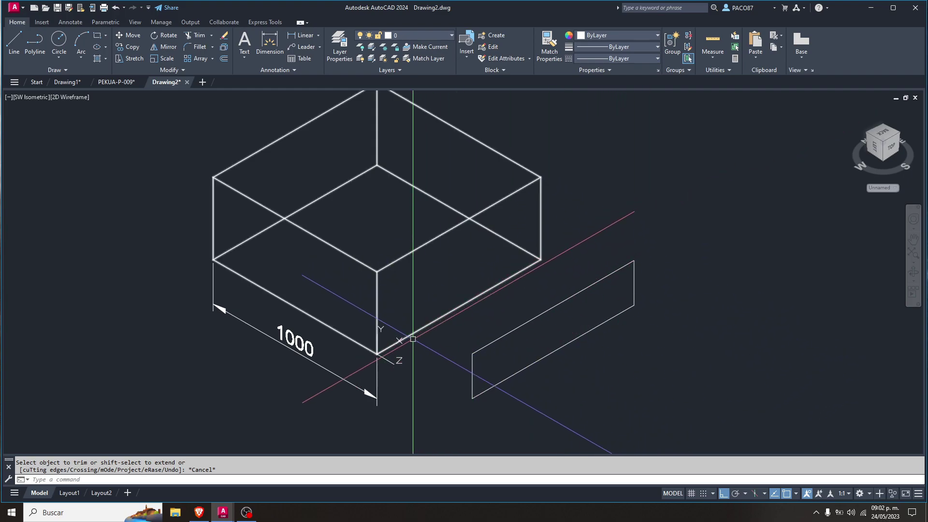
Add a 1000 linear dimension from the front base corner to the right base corner.
text(DLI)
key(Return)
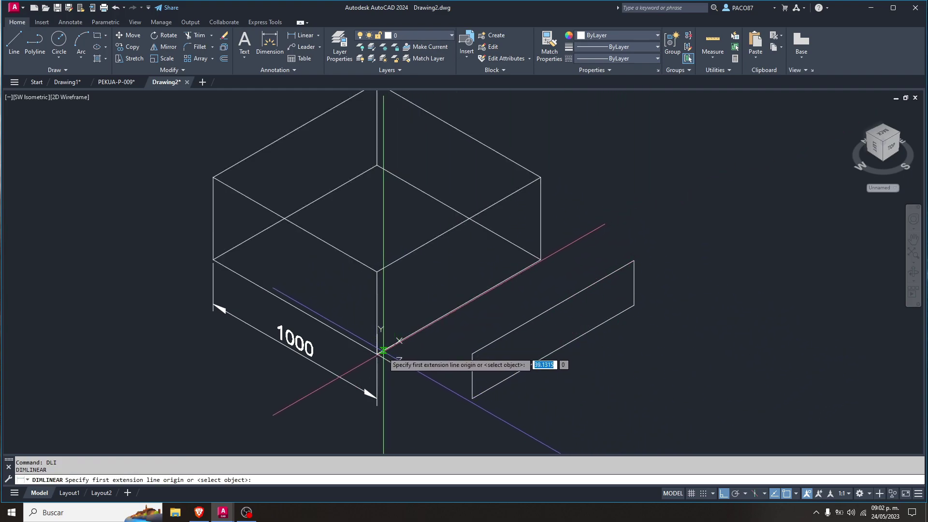
click(377, 355)
click(541, 260)
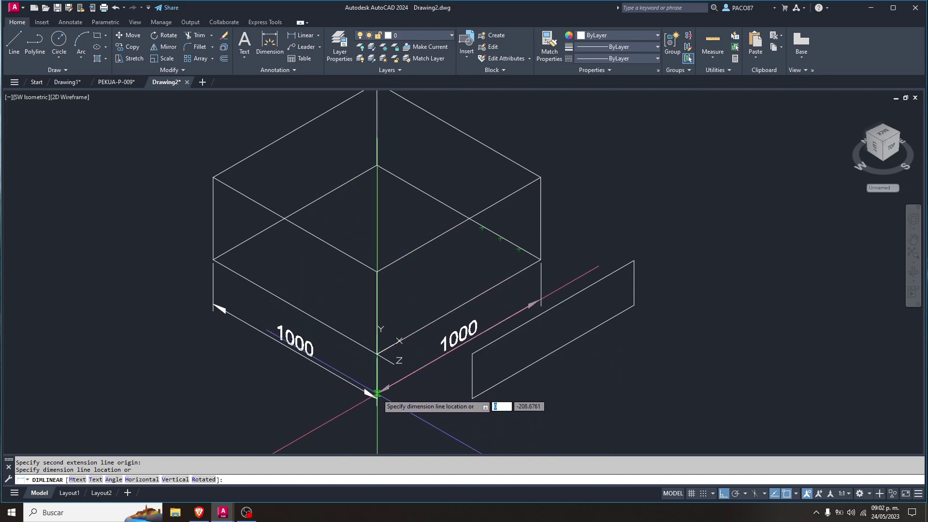
click(377, 394)
Erase the stray outline lines beside the box and clear the selection.
click(602, 337)
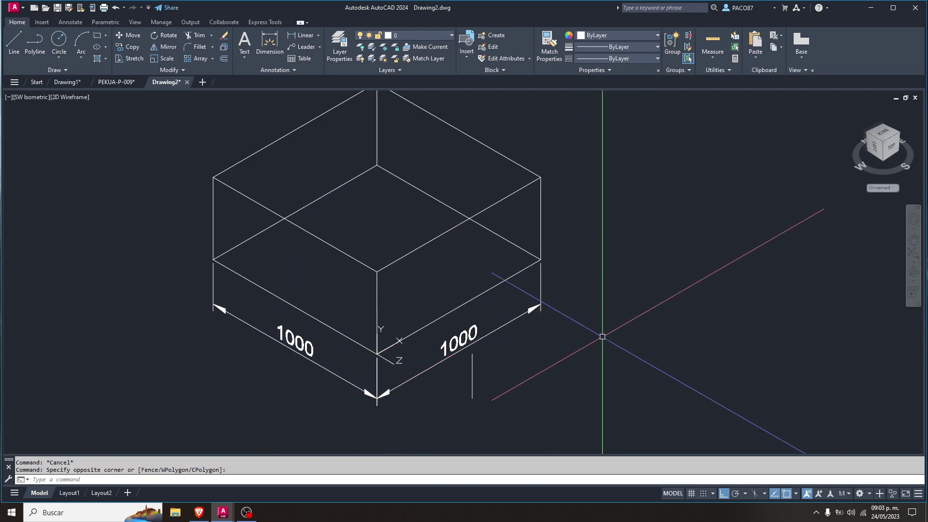
key(Delete)
click(538, 356)
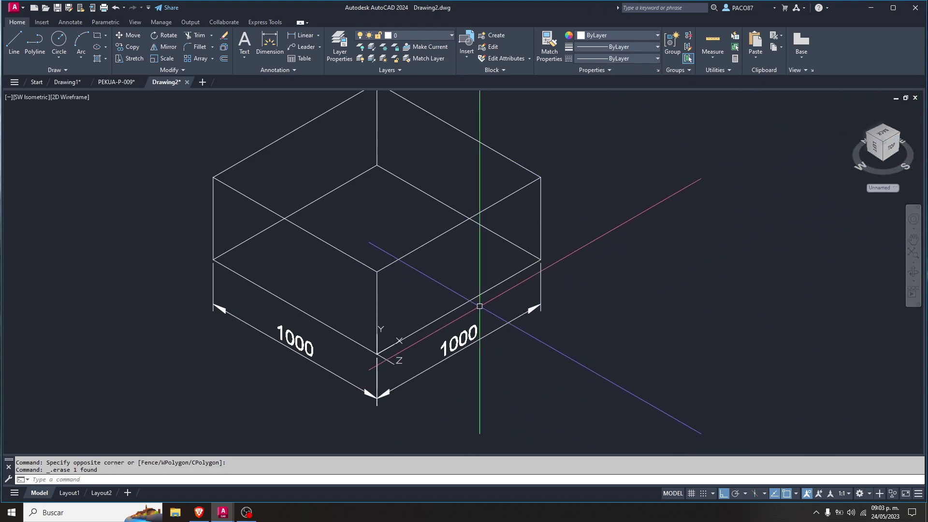
middle_drag(557, 233, 548, 254)
key(Escape)
key(Escape)
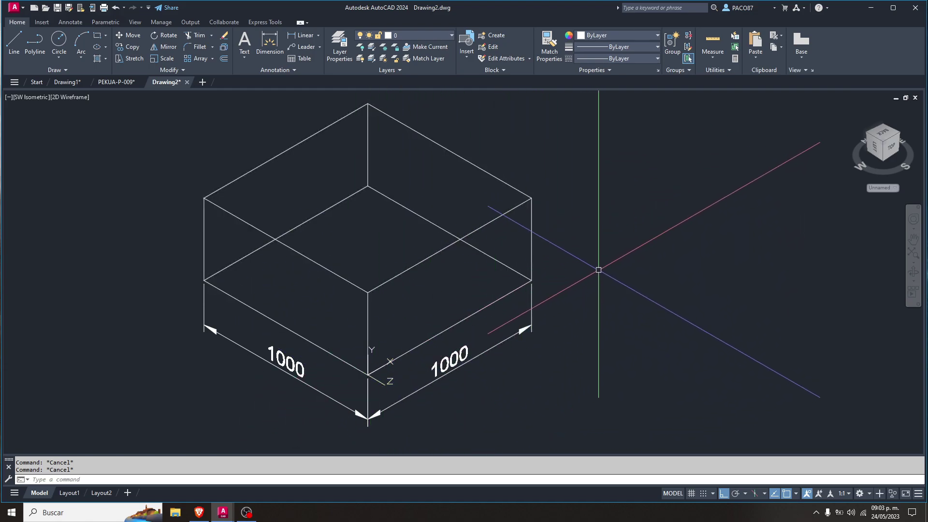
Reset the UCS to World and view the dimensioned box from SE Isometric.
text(uc)
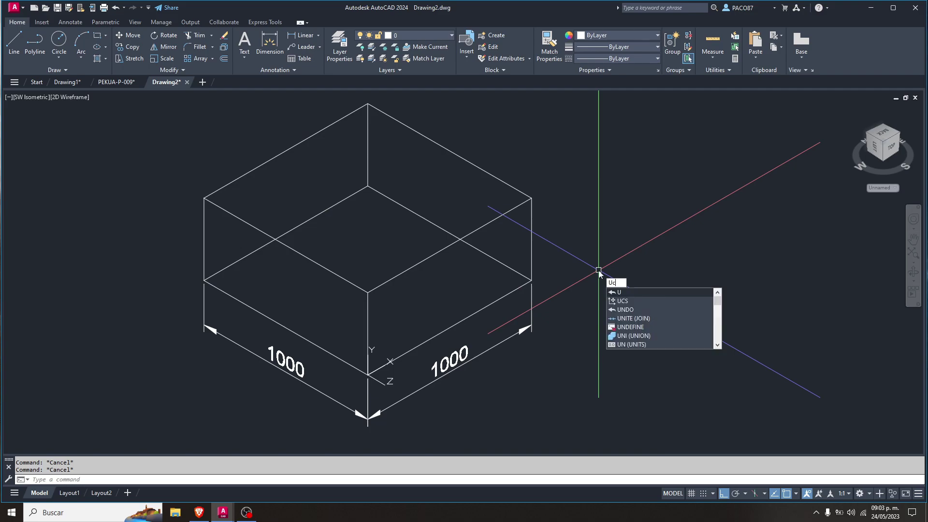
key(Return)
text(w)
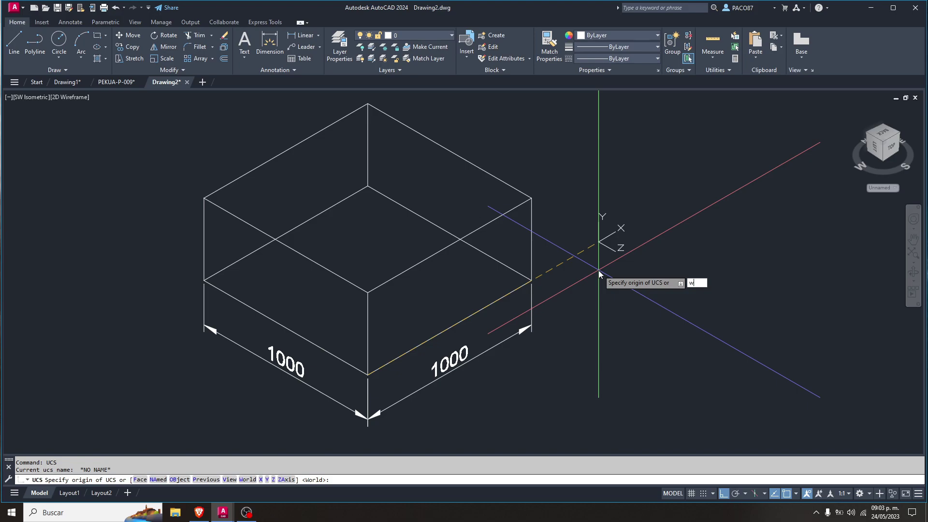
key(Return)
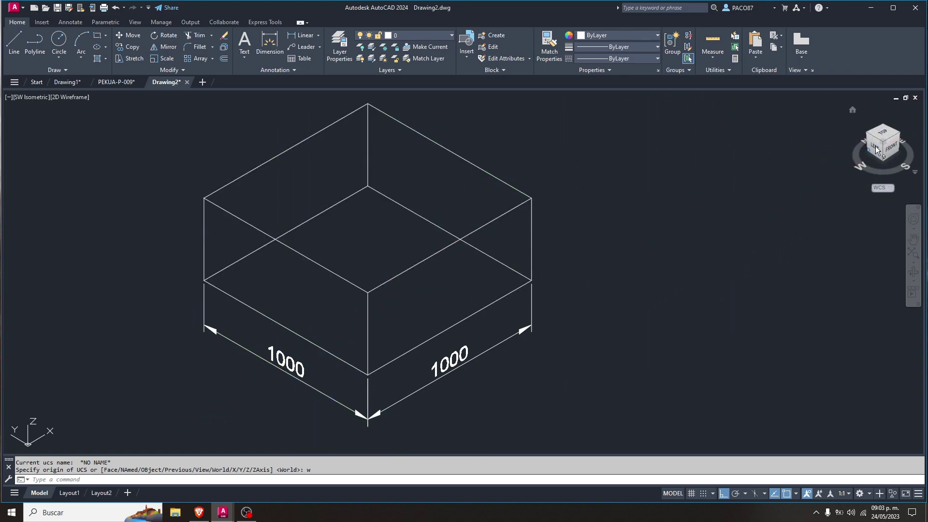
click(900, 138)
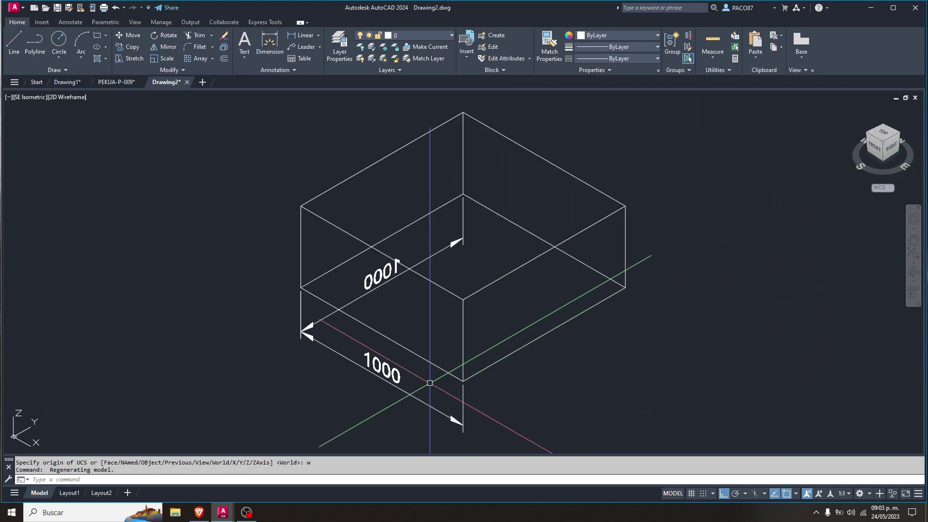
middle_drag(583, 331, 512, 285)
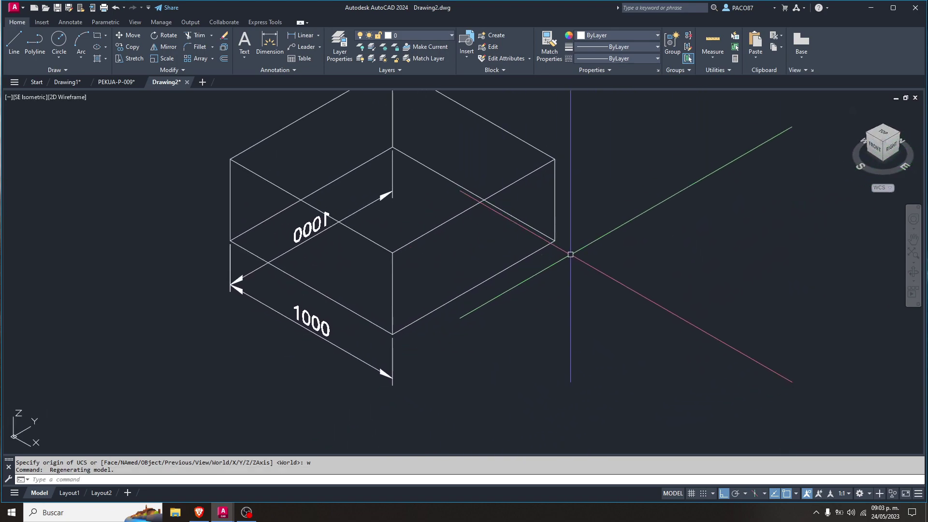
Place a new UCS at the box's front bottom corner, X aimed at the other bottom corner.
text(ucs)
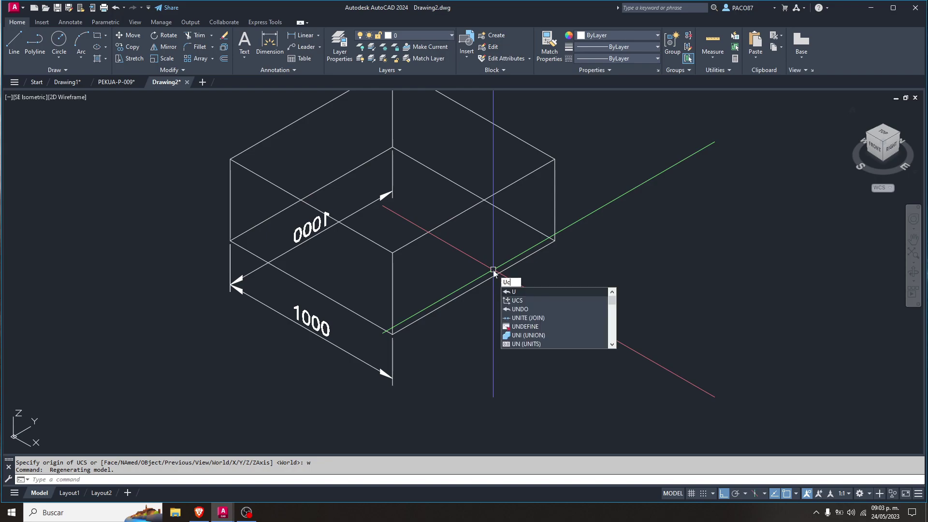
key(Return)
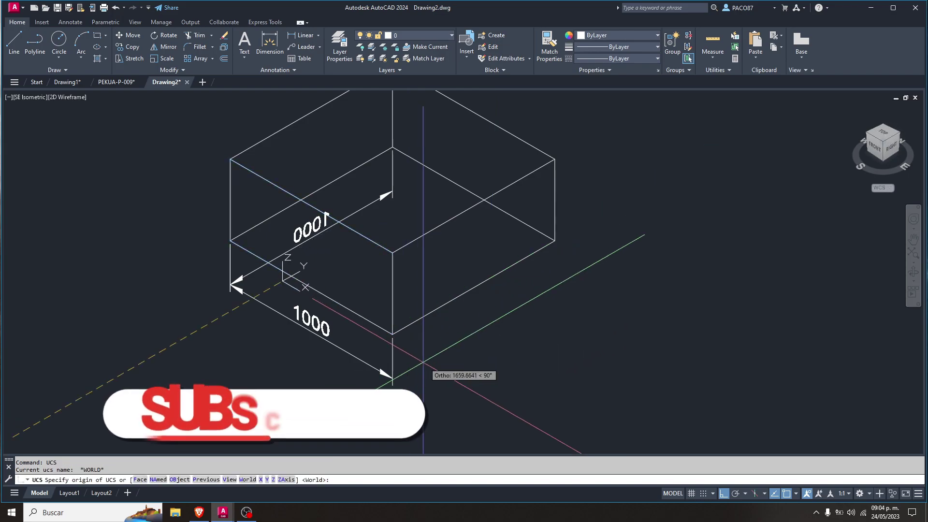
click(392, 334)
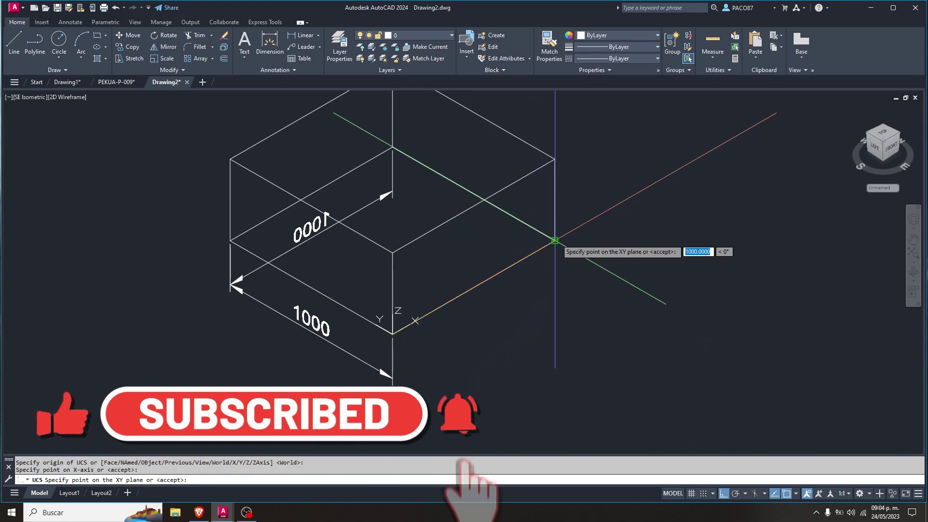
click(555, 240)
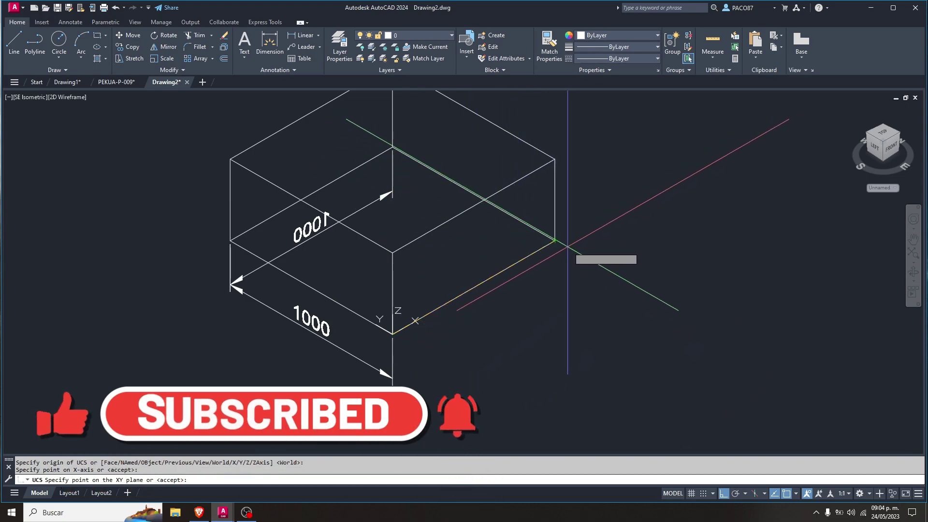
key(Escape)
key(Escape)
text(u)
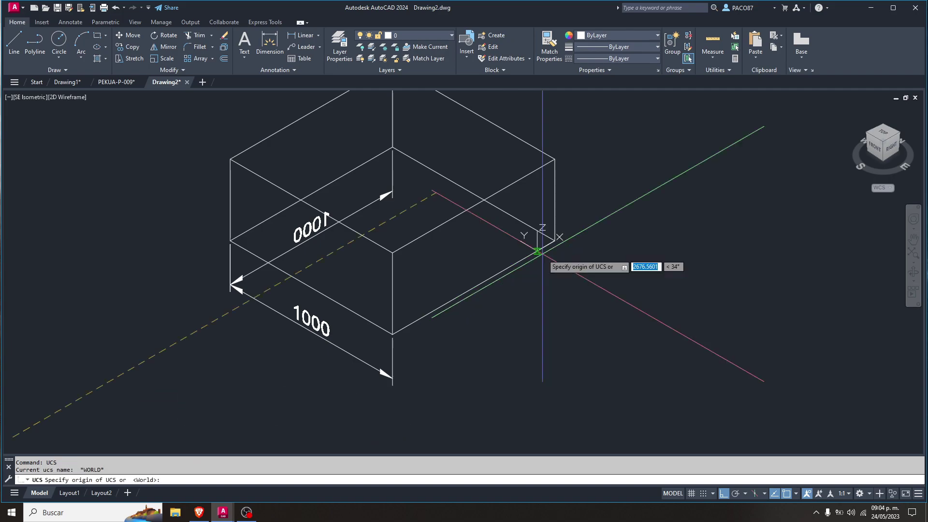
click(392, 334)
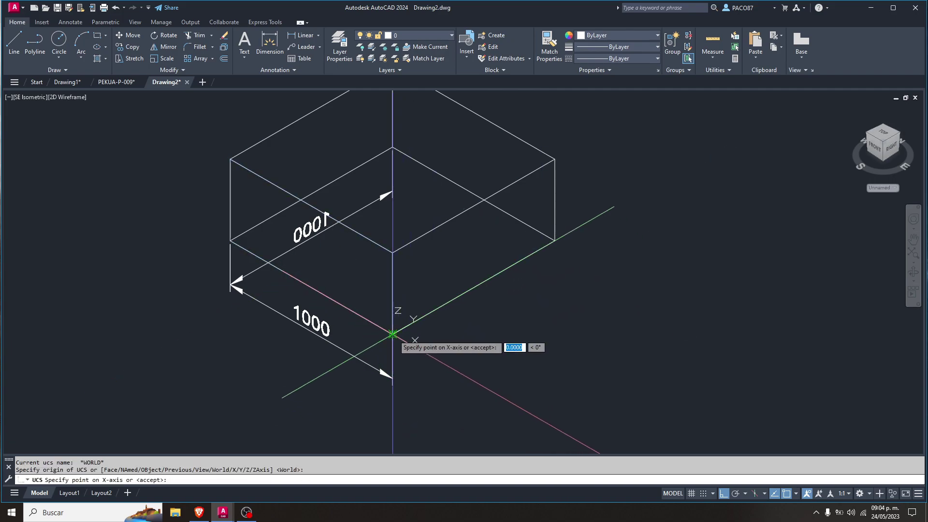
click(554, 240)
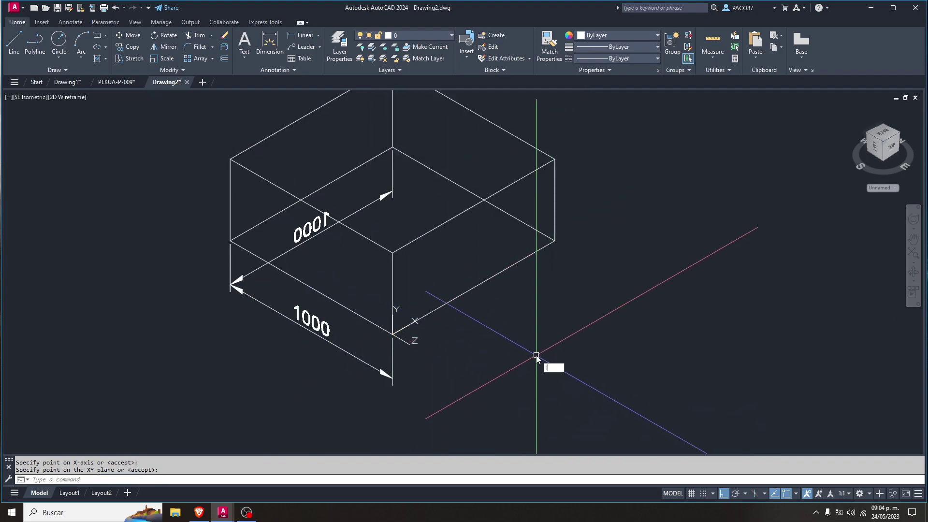
Accept the new UCS and draw a vertical and a diagonal line right of the box.
key(Return)
text(l)
key(Return)
click(499, 316)
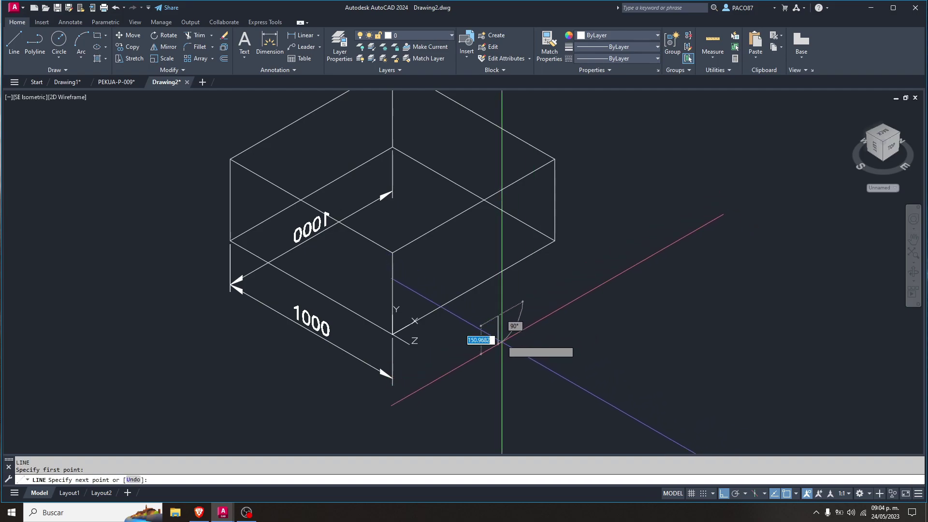
click(501, 370)
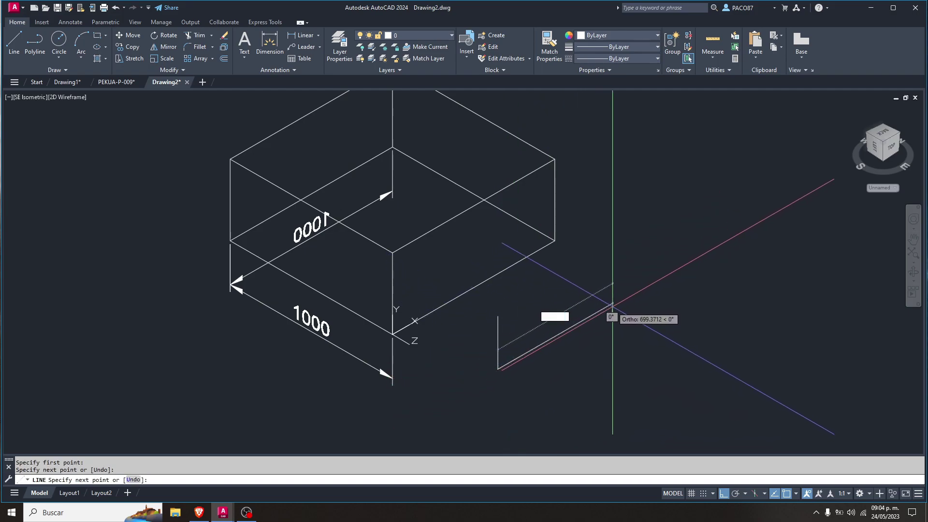
click(626, 297)
key(Escape)
key(Escape)
key(Escape)
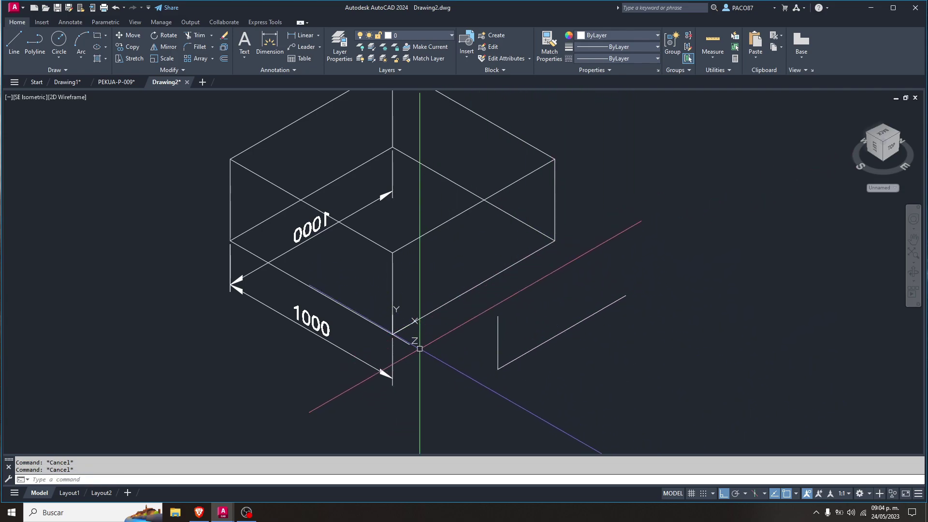
Place a circle below the box and begin extruding it into a cylinder.
text(L)
key(Return)
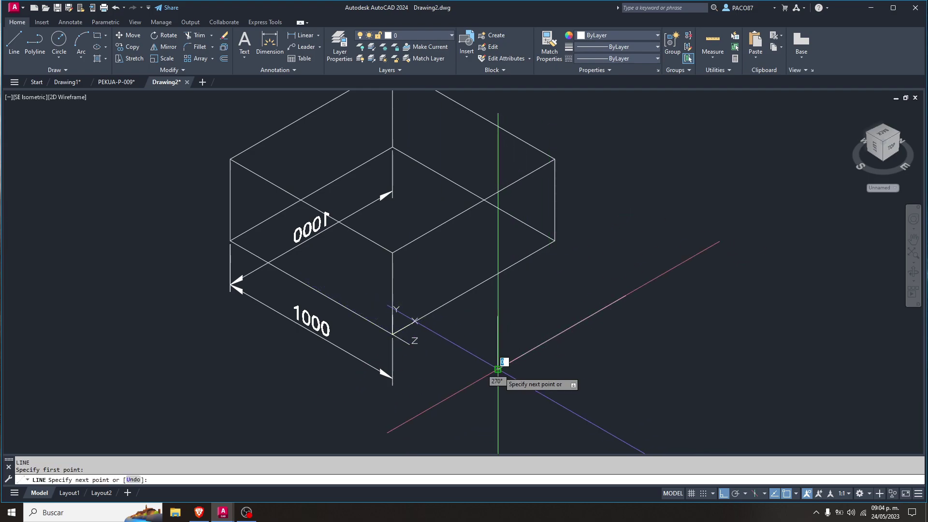
scroll(539, 373, down, 4)
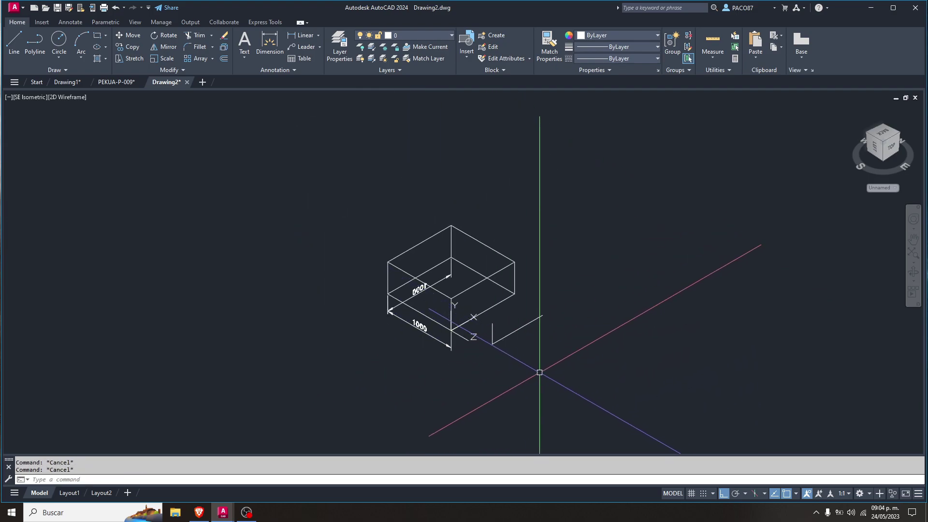
scroll(549, 379, up, 2)
text(c)
key(Return)
click(546, 356)
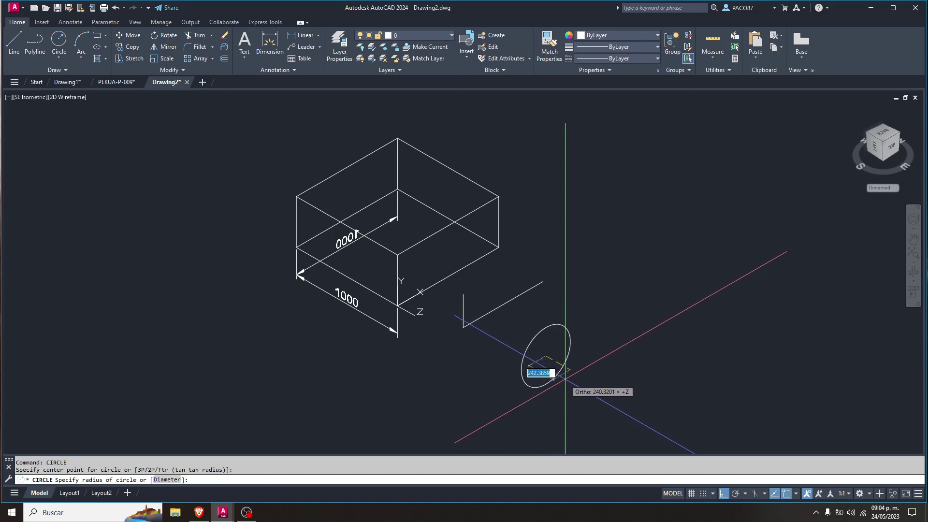
key(Escape)
text(ext)
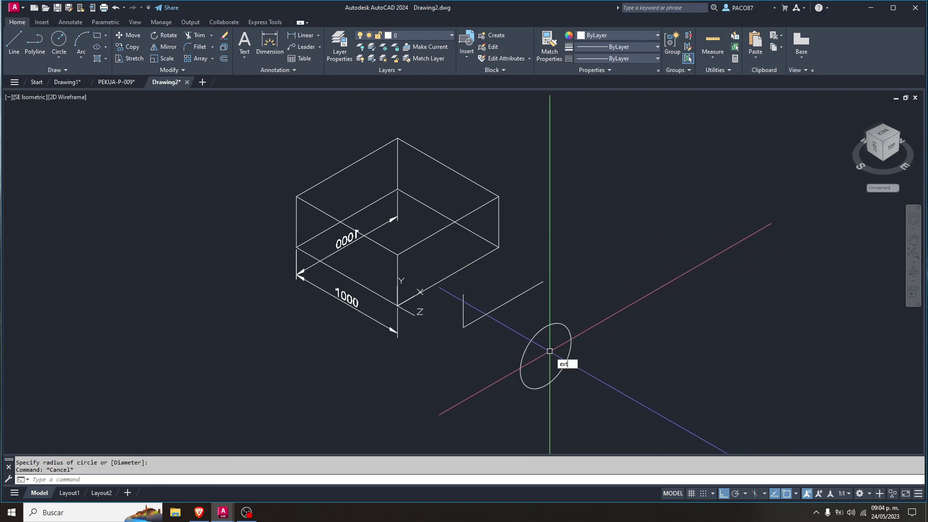
key(Return)
key(Return)
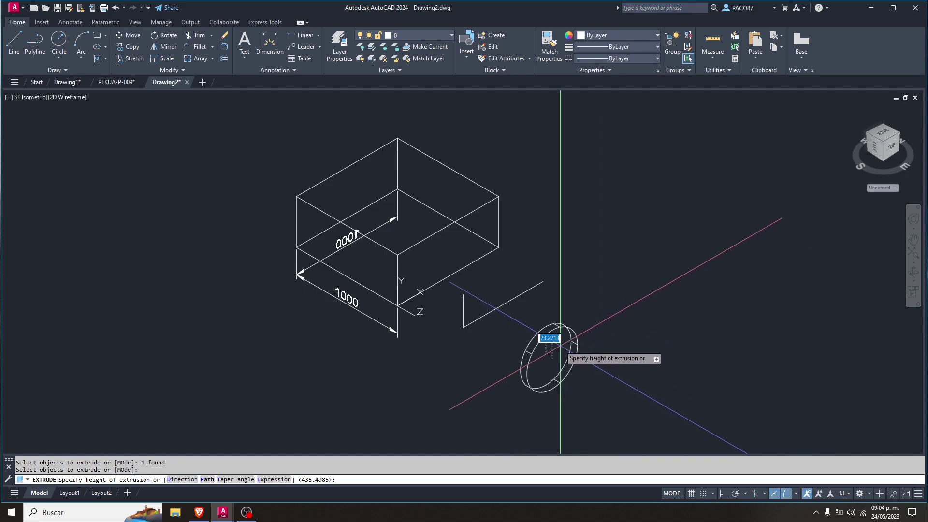
Move the extruded trial cylinder to a new position with Ortho turned off.
key(Escape)
scroll(556, 354, up, 4)
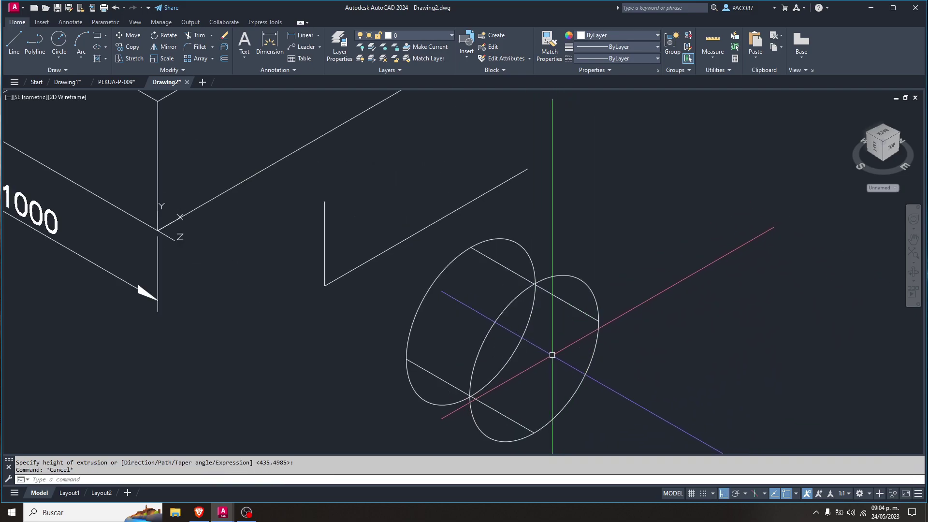
scroll(512, 300, down, 2)
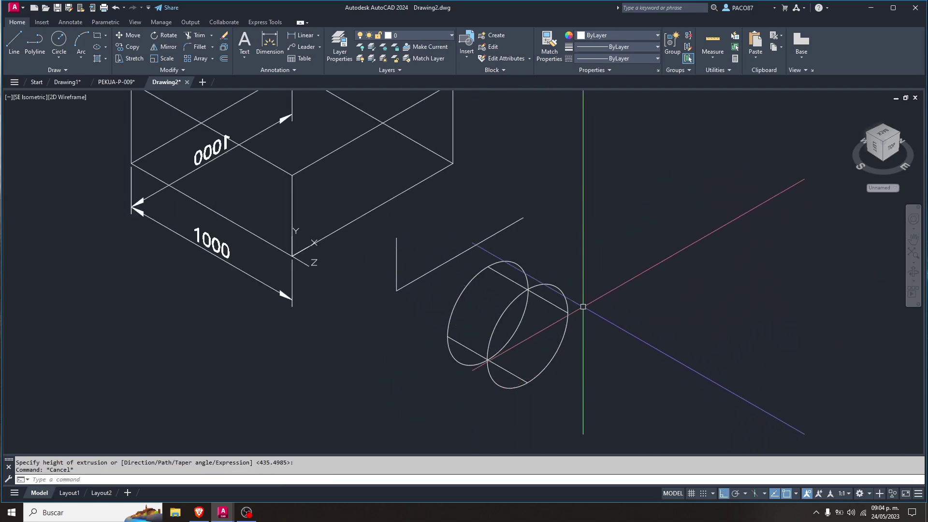
click(555, 275)
click(497, 307)
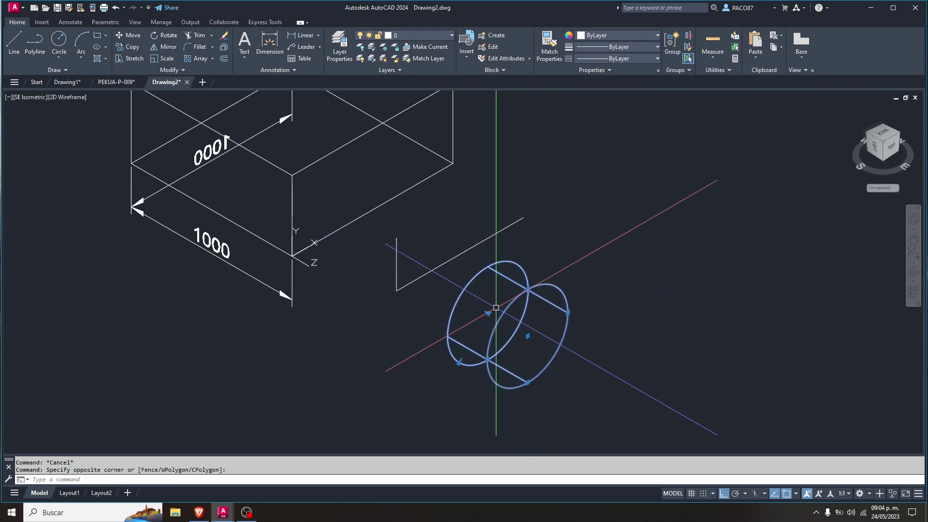
text(m)
key(Return)
key(F8)
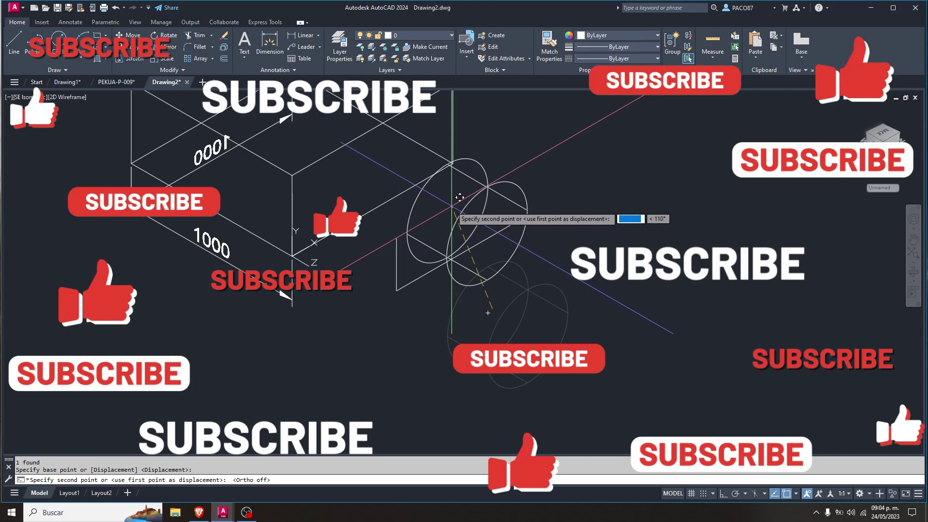
click(452, 203)
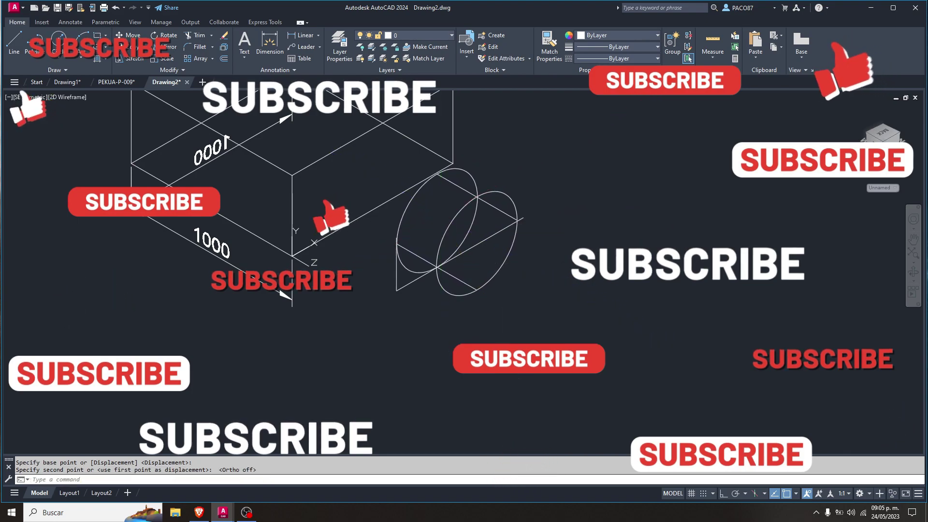
key(Escape)
Erase the trial cylinder and the leftover short vertical line.
scroll(448, 264, up, 2)
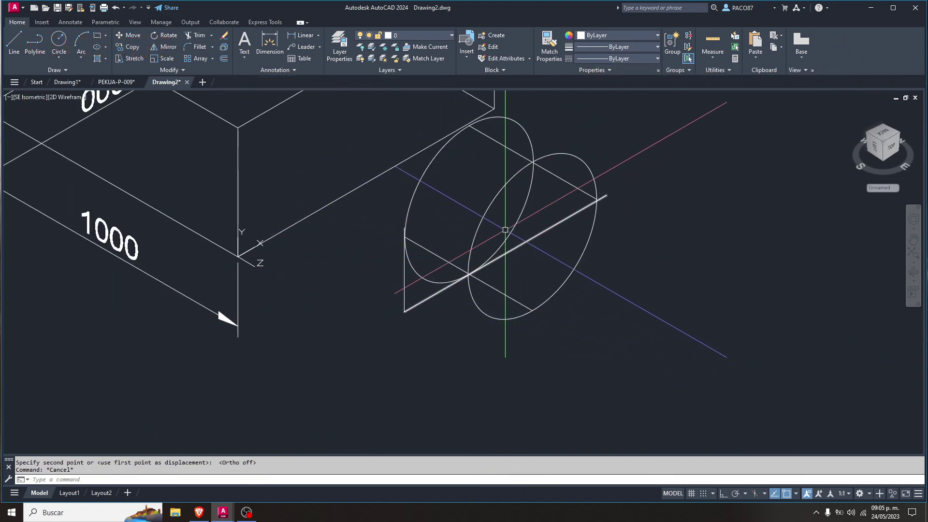
mouse_move(304, 213)
middle_down()
mouse_move(377, 305)
mouse_move(388, 337)
middle_up()
scroll(503, 312, down, 4)
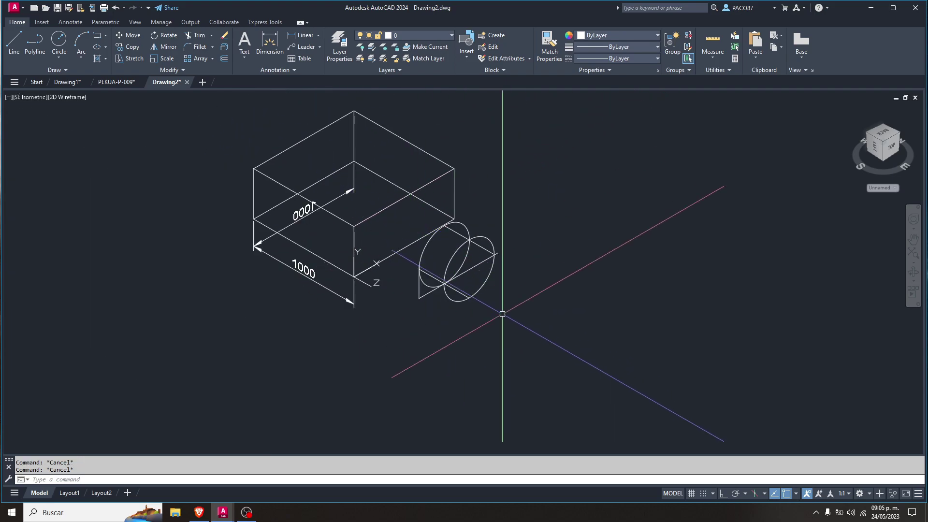
click(496, 309)
click(427, 259)
key(Delete)
scroll(386, 271, up, 2)
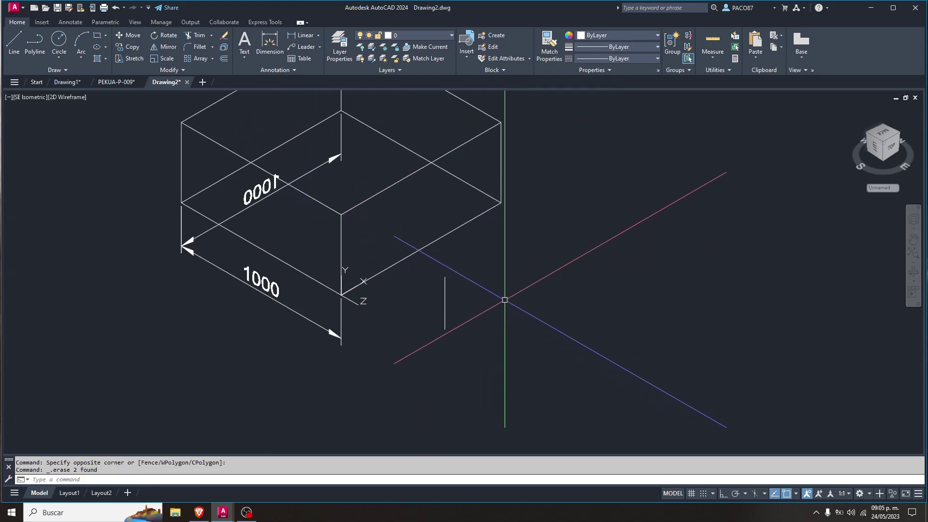
click(503, 296)
click(426, 338)
key(Delete)
text(dli)
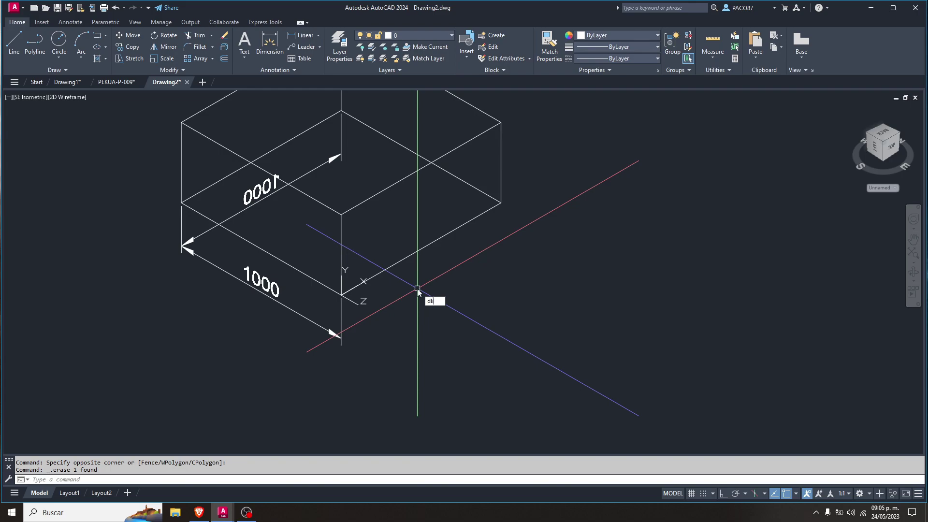
Add a 1000 linear dimension from the front base corner to the right base corner.
key(Return)
scroll(339, 273, up, 2)
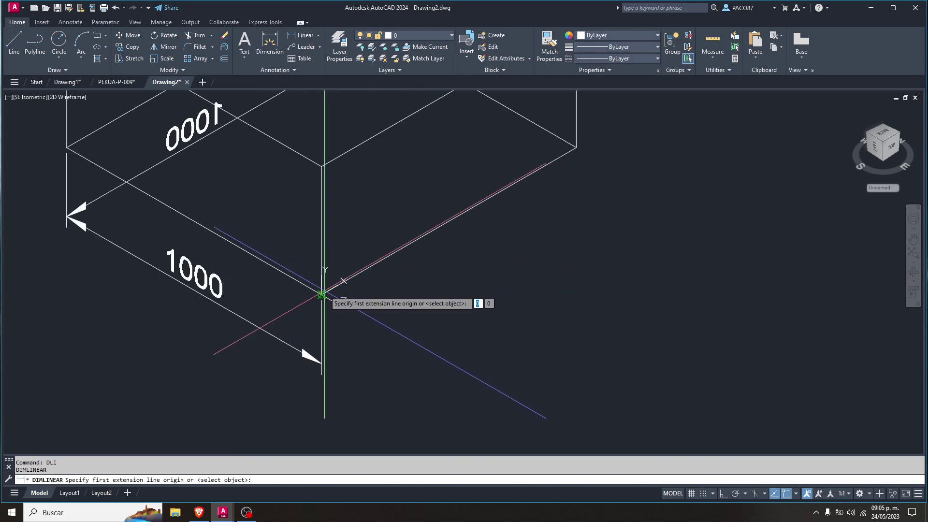
click(321, 293)
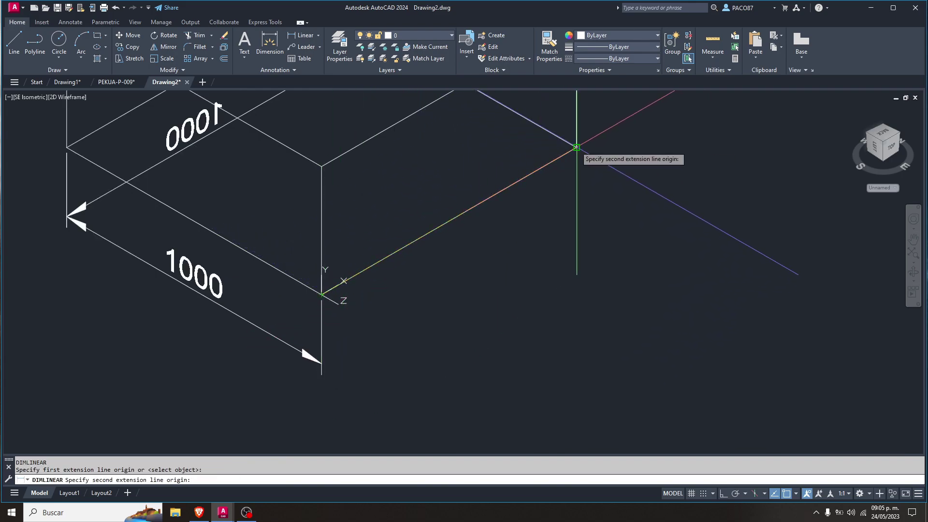
click(577, 147)
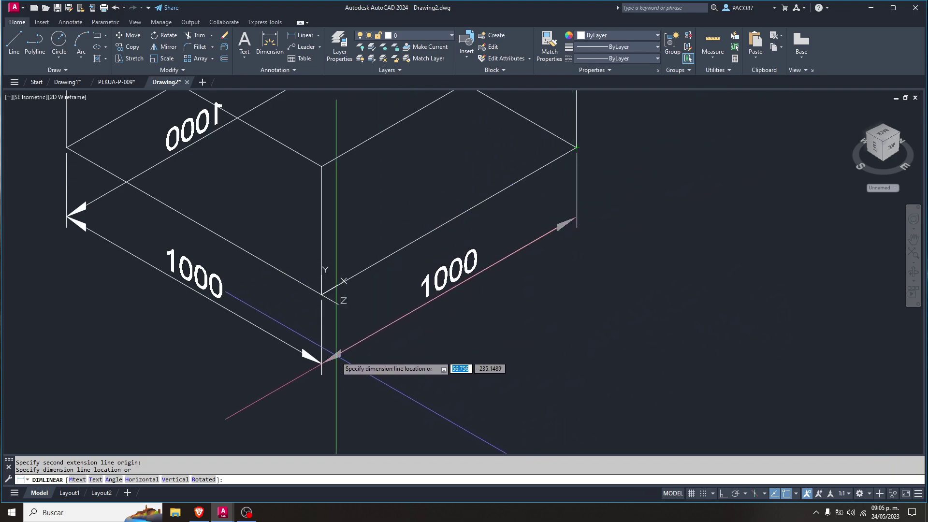
click(321, 363)
scroll(393, 348, down, 2)
key(Escape)
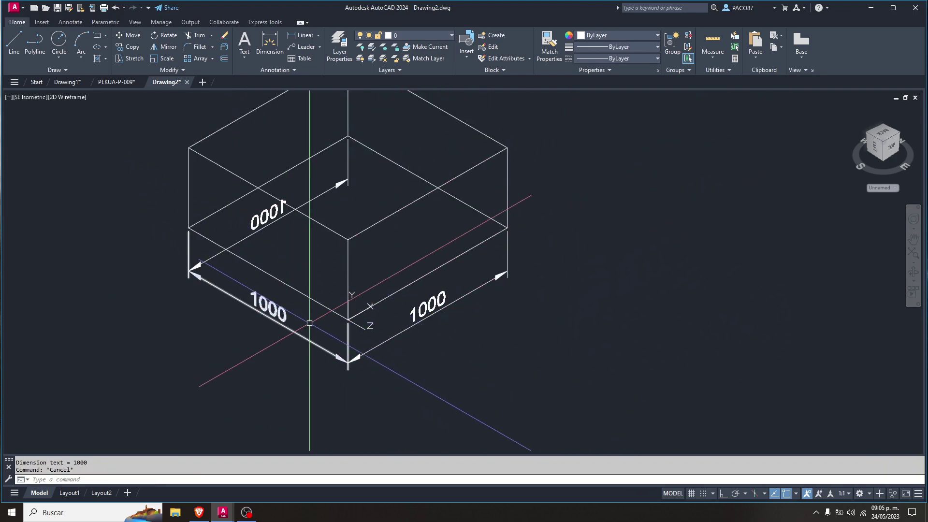
mouse_move(882, 145)
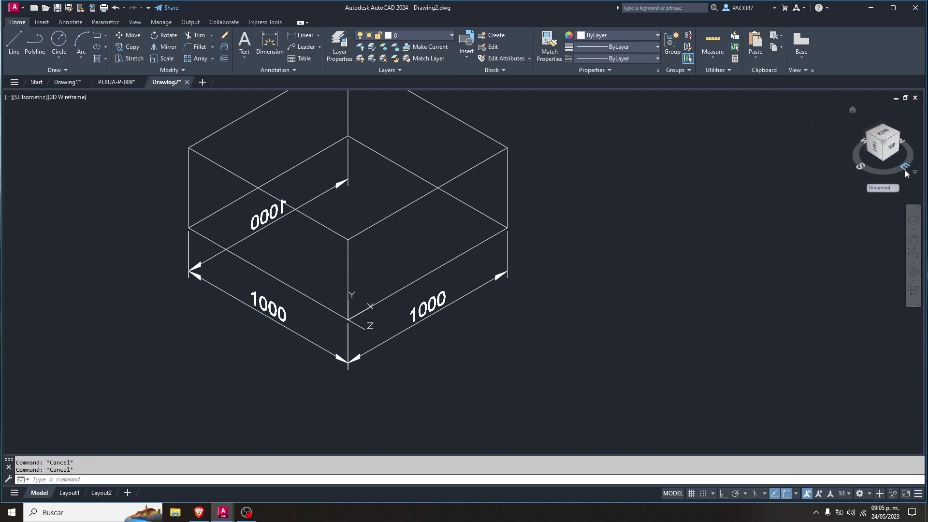
Try the NE isometric view, then undo back to SE isometric.
click(898, 135)
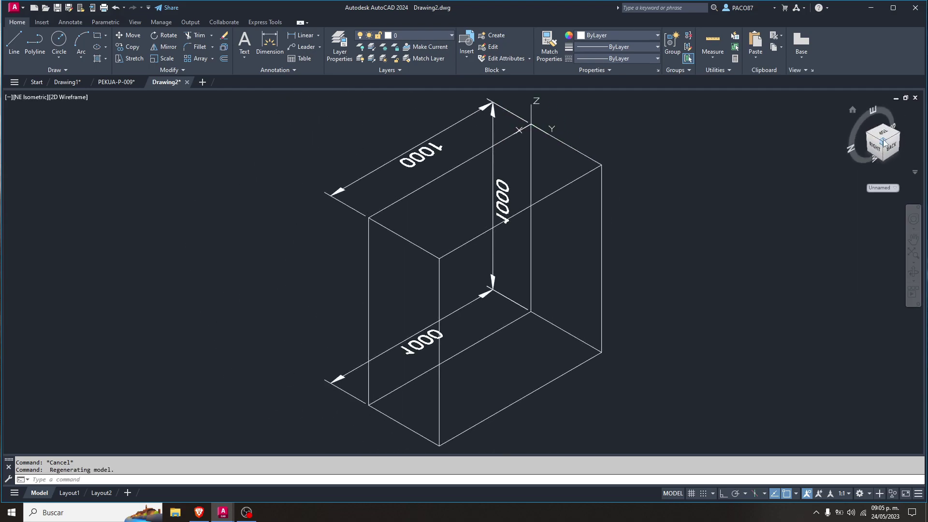
key(ctrl+z)
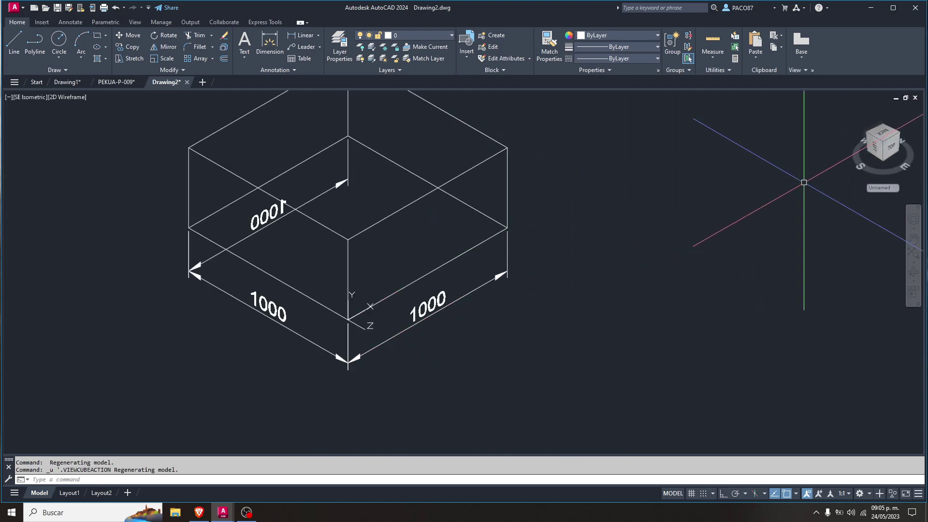
middle_drag(628, 251, 628, 211)
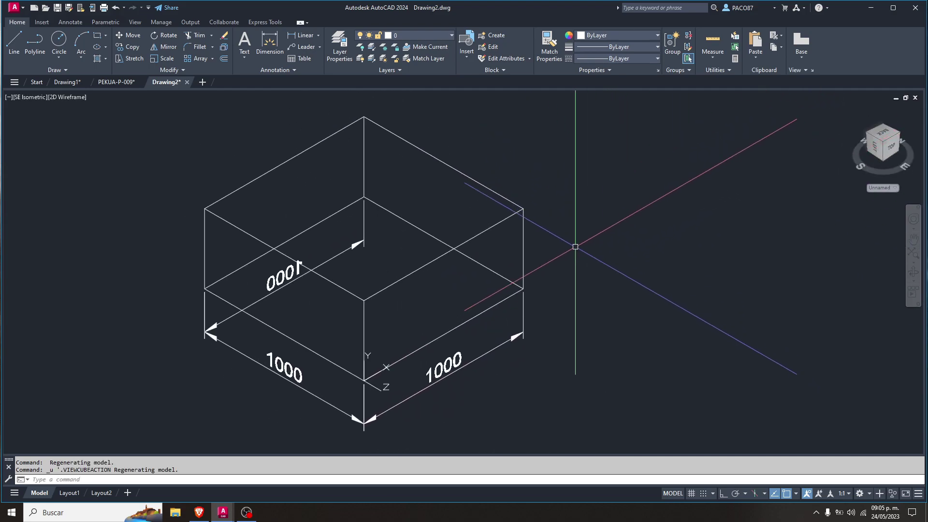
key(Escape)
key(Escape)
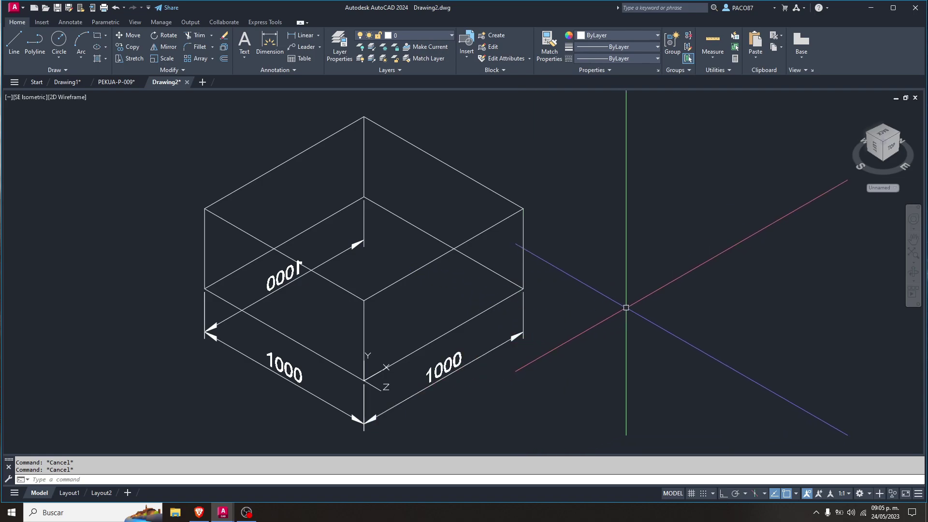
text(UCS)
Reset the UCS to World and show the box in NE isometric view.
key(Return)
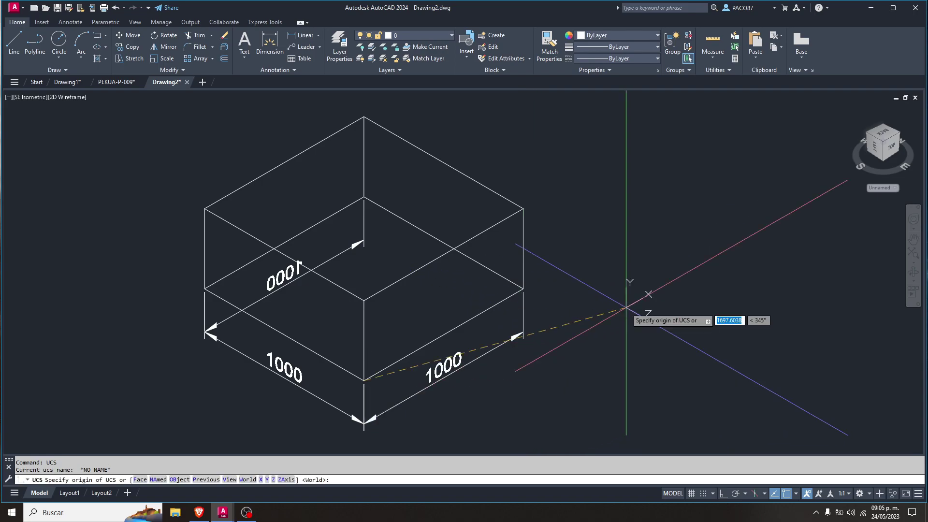
text(w)
key(Return)
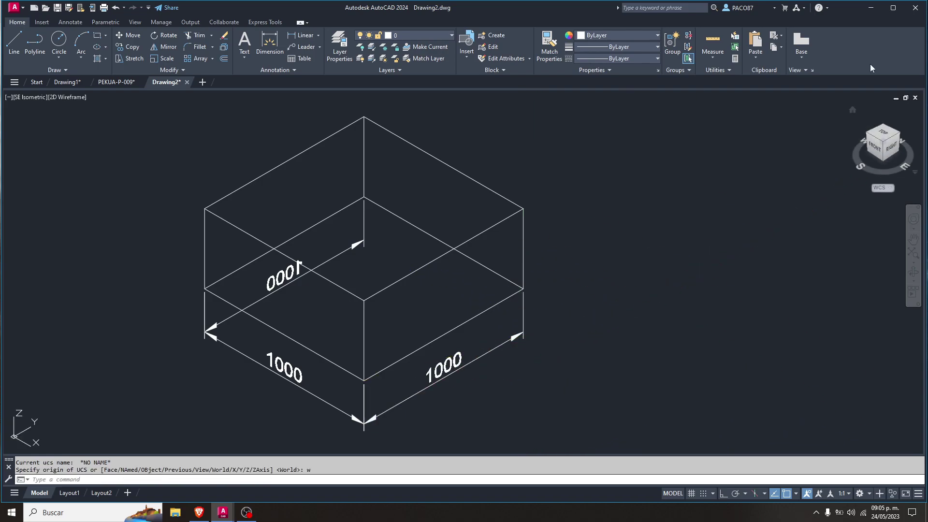
click(899, 135)
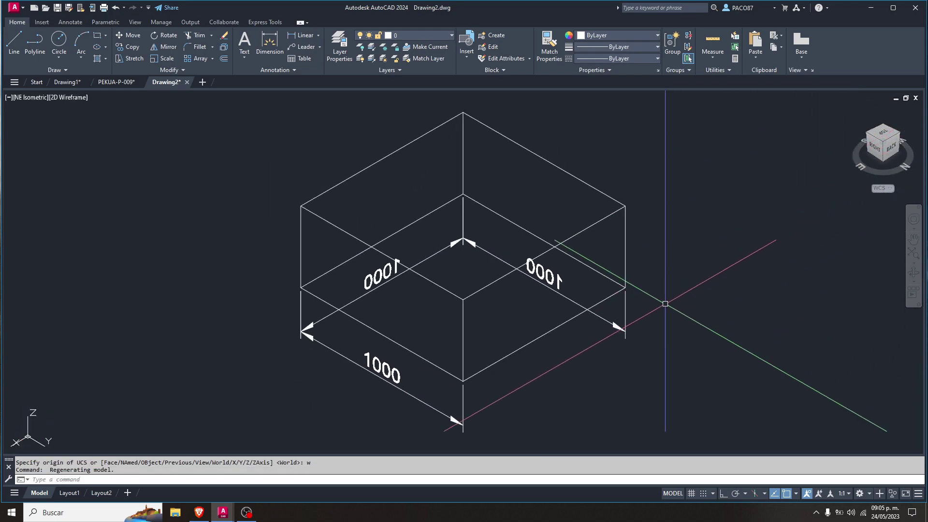
middle_drag(524, 280, 454, 250)
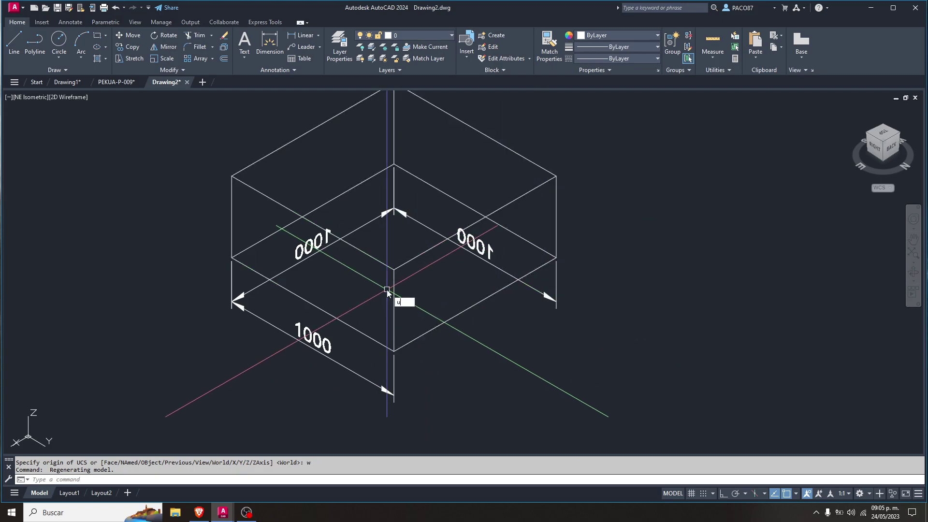
Place a new UCS at the box's lower front corner with Ortho on and Y pointing up.
text(cs)
key(Return)
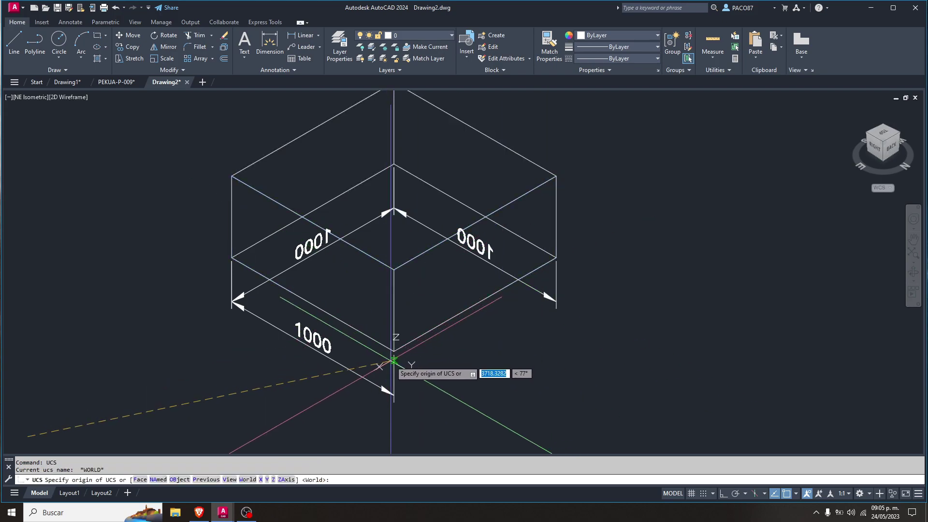
click(394, 351)
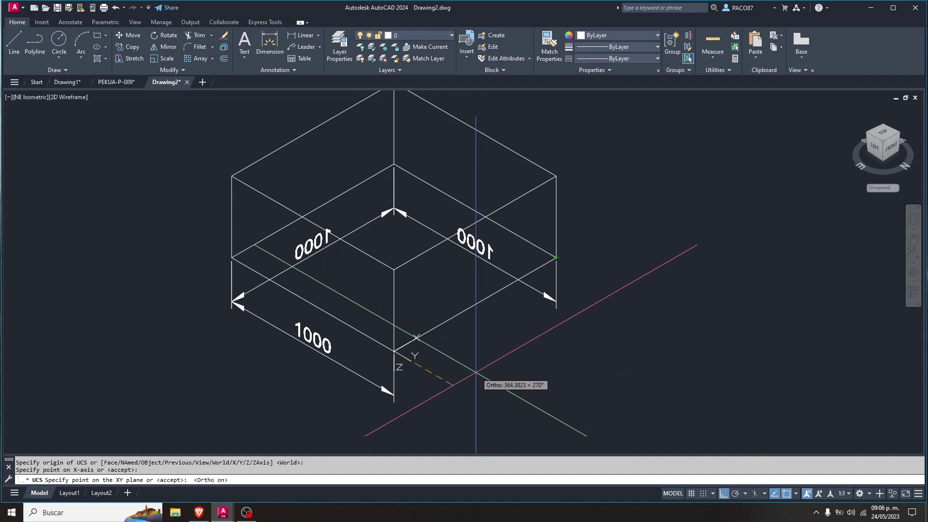
key(F8)
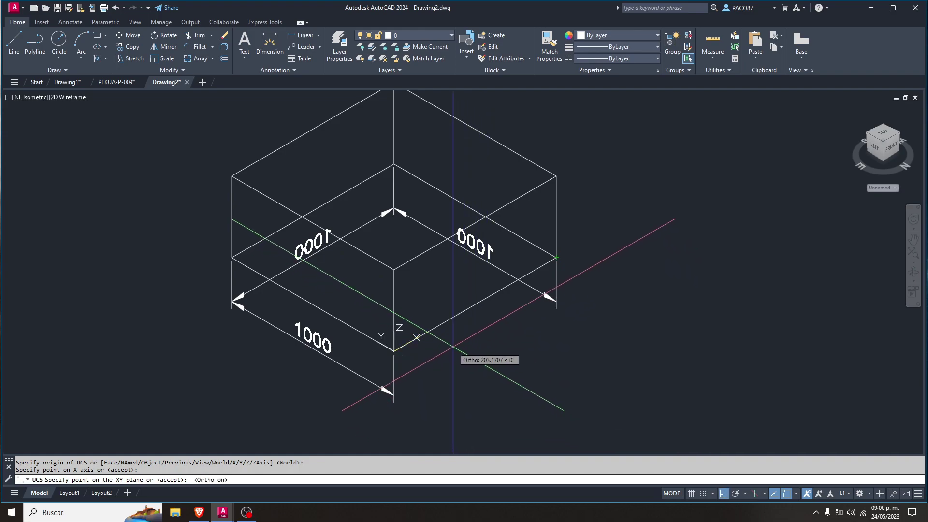
click(427, 296)
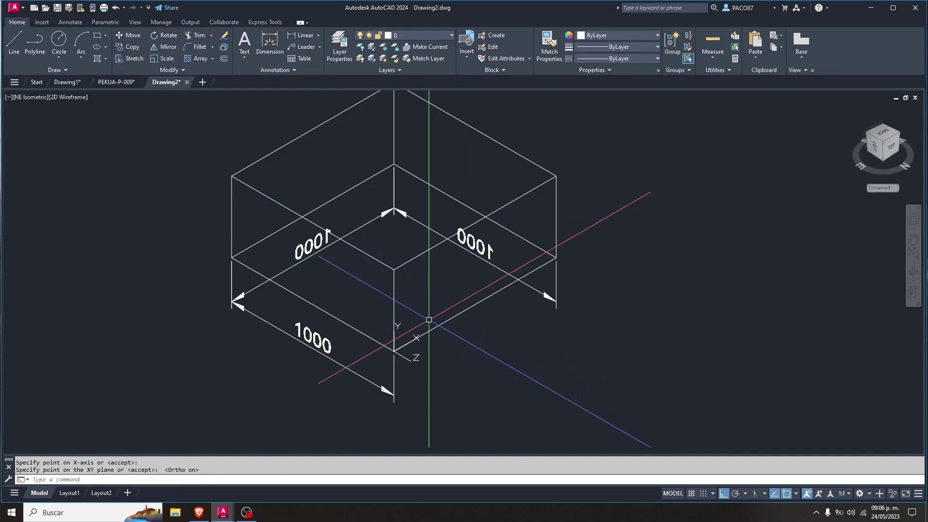
middle_drag(429, 319, 387, 215)
Sketch two trial lines below the box and window-select them.
text(l)
key(Return)
click(447, 356)
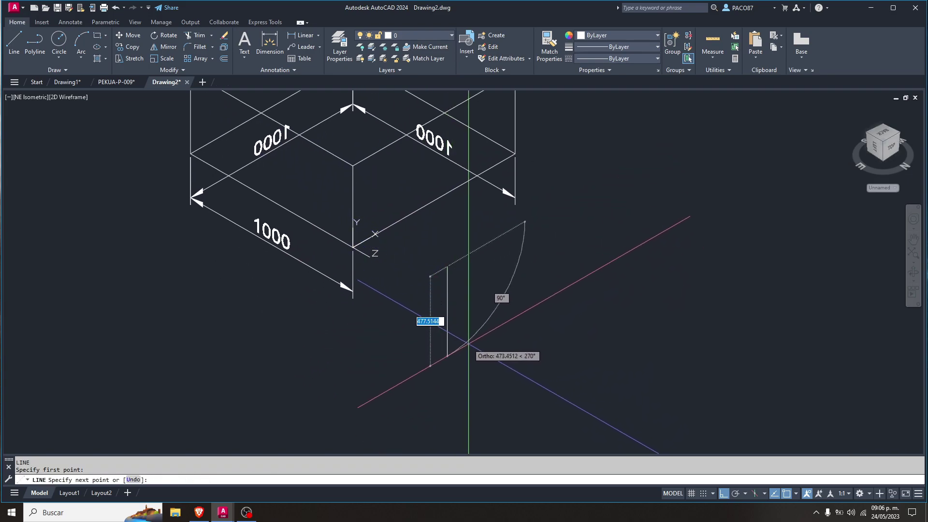
click(468, 343)
click(606, 265)
key(Escape)
text(l)
key(Return)
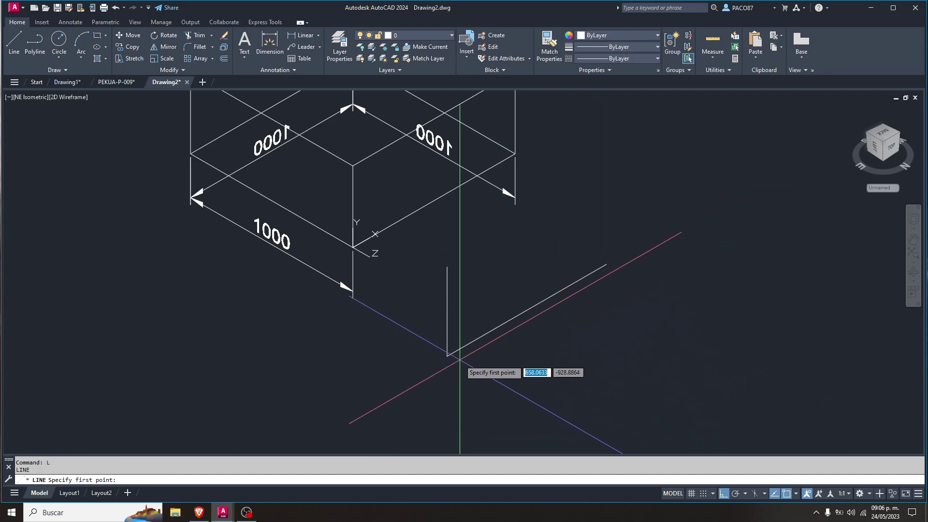
click(447, 356)
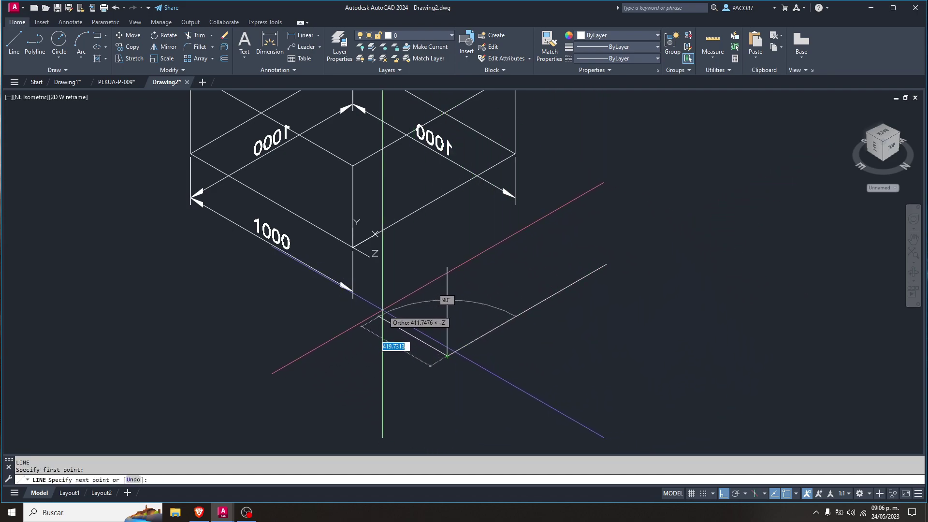
key(Escape)
key(Escape)
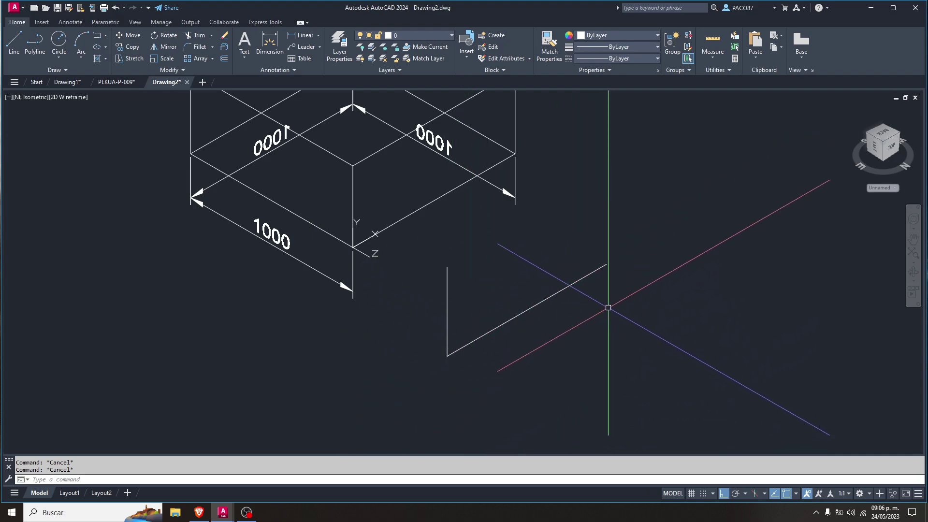
click(553, 372)
click(435, 326)
Delete the trial lines and dimension the right front base edge at 1000.
key(Delete)
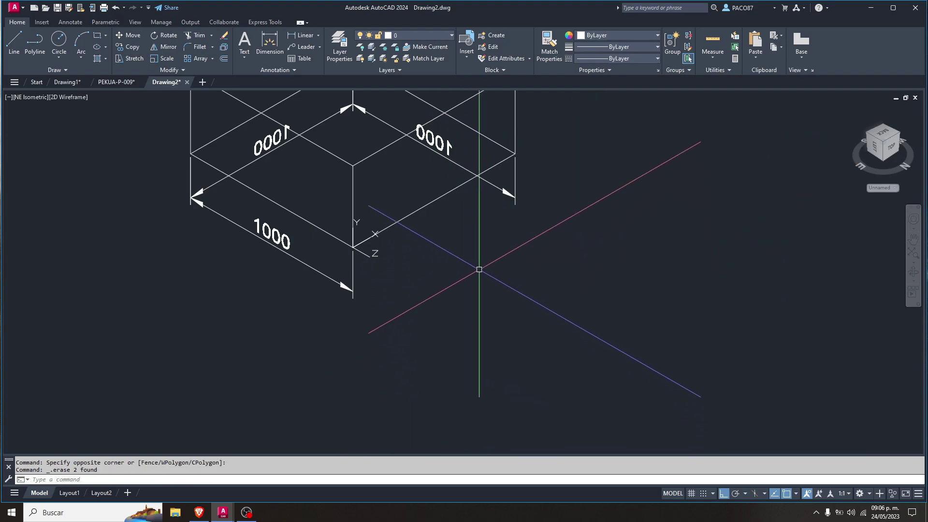
middle_drag(477, 268, 489, 317)
text(dli)
key(Return)
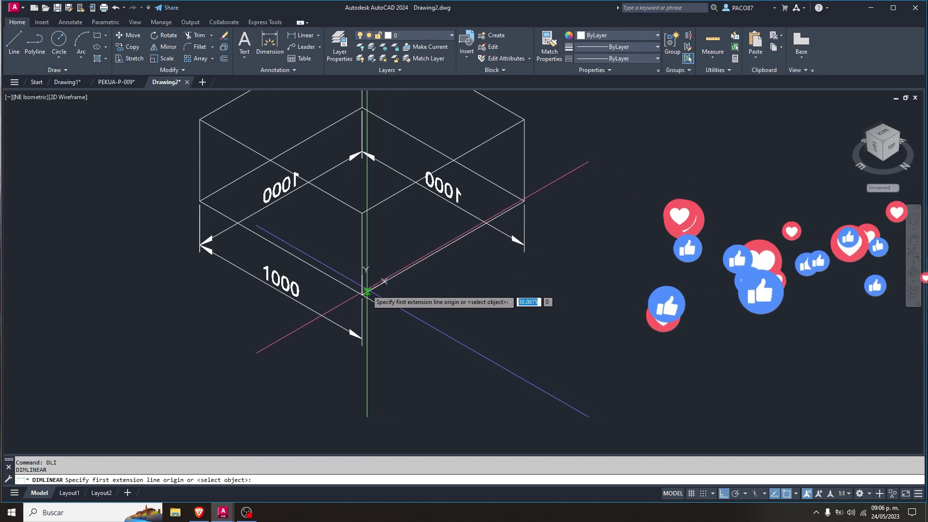
click(362, 295)
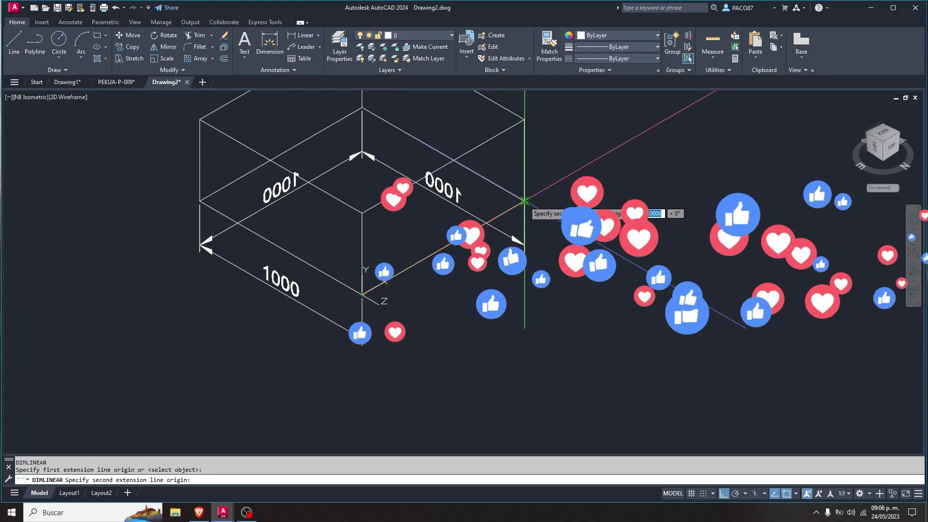
click(524, 201)
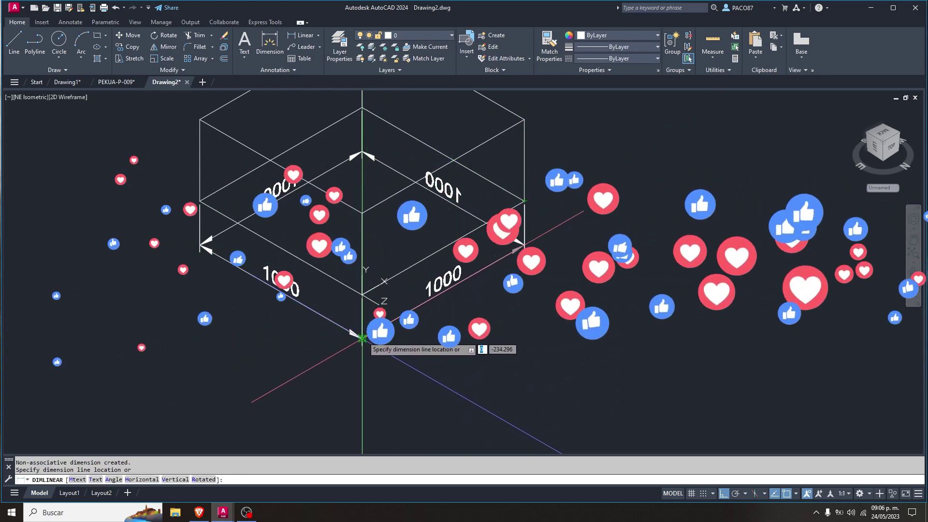
click(370, 336)
scroll(369, 336, down, 3)
mouse_move(387, 315)
shift+middle_down()
mouse_move(467, 299)
mouse_move(384, 305)
shift+middle_up()
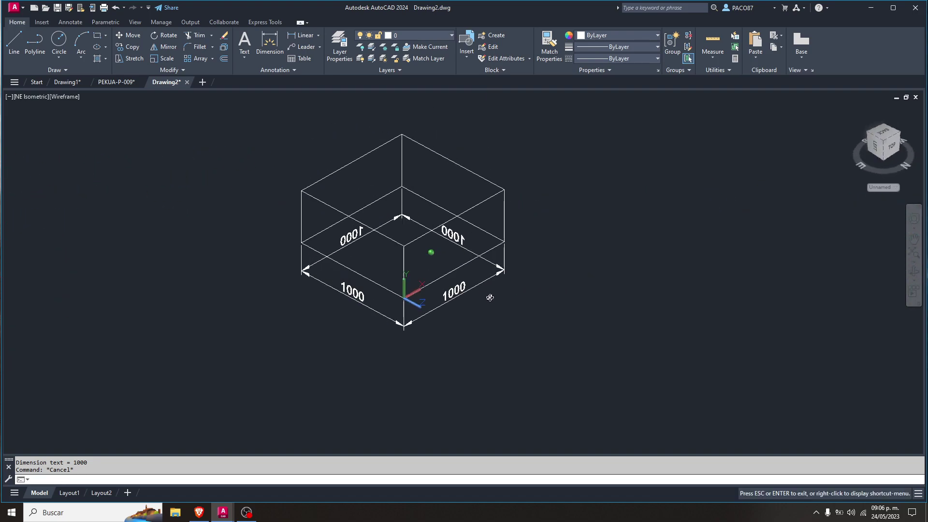